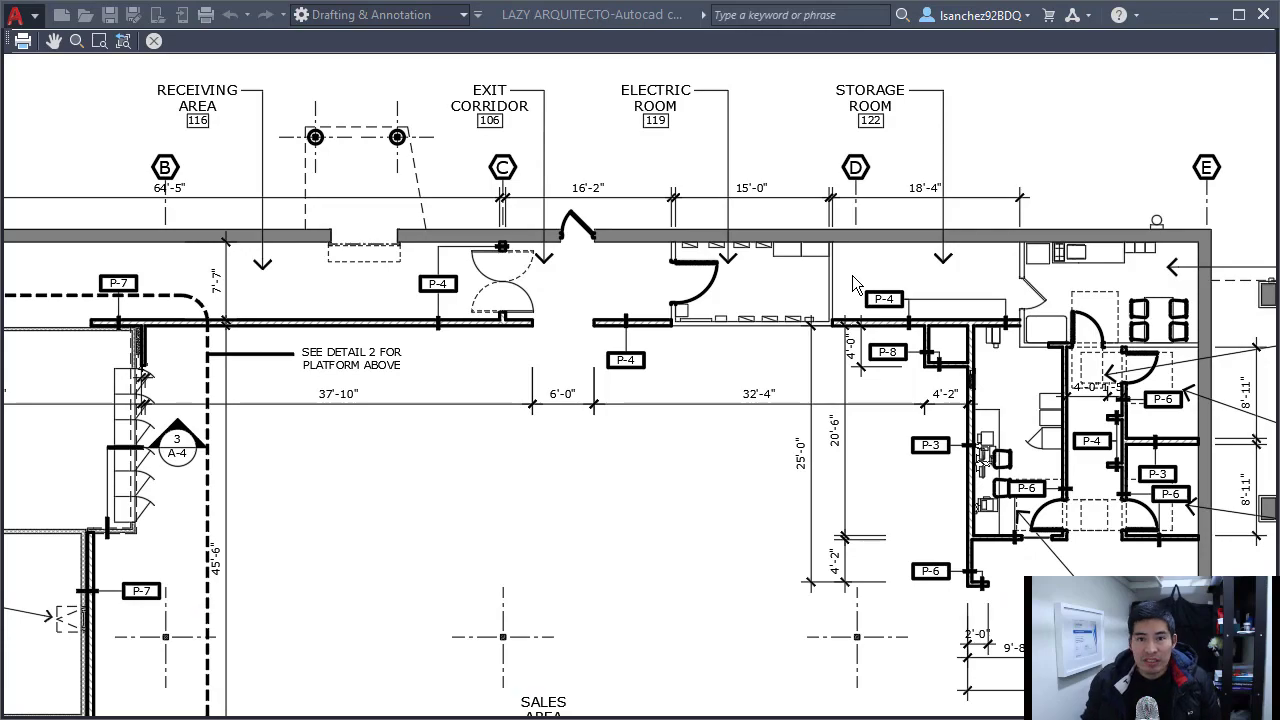
Close the plot preview and change the A-DOOR layer colour from yellow to red.
{"action": "left_click", "coordinate": [733, 65]}
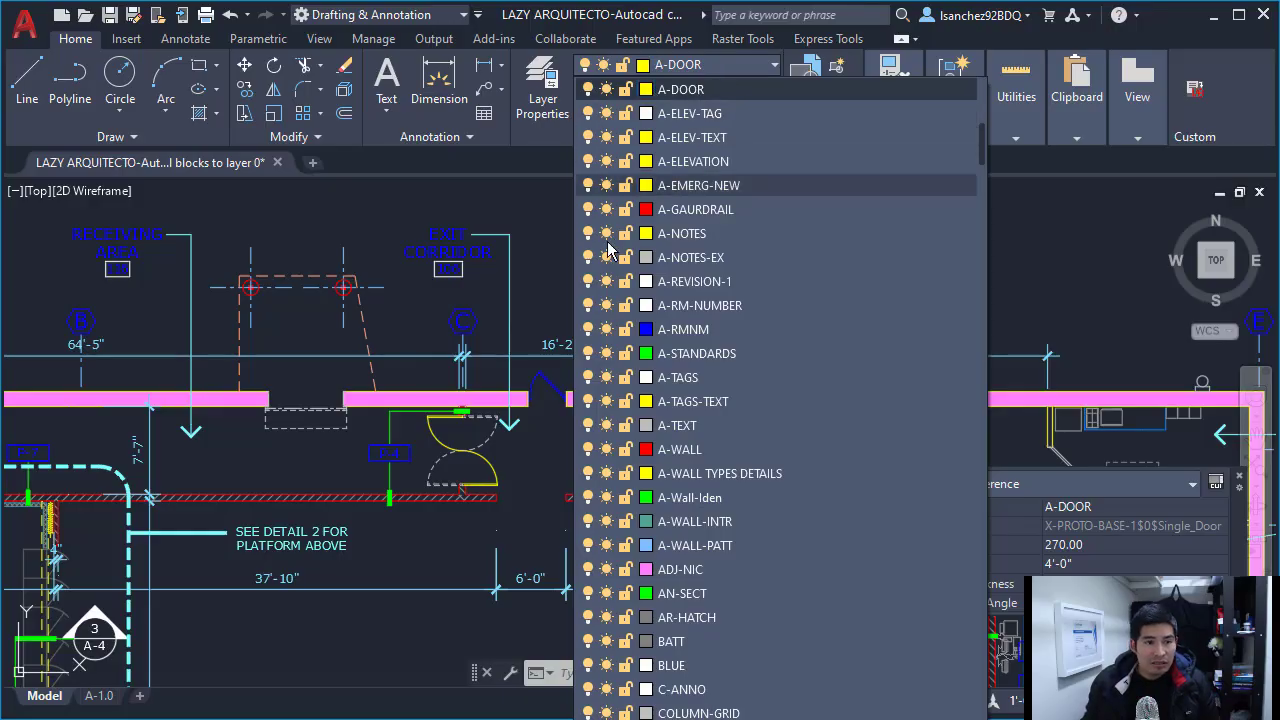
{"action": "key", "text": "Escape"}
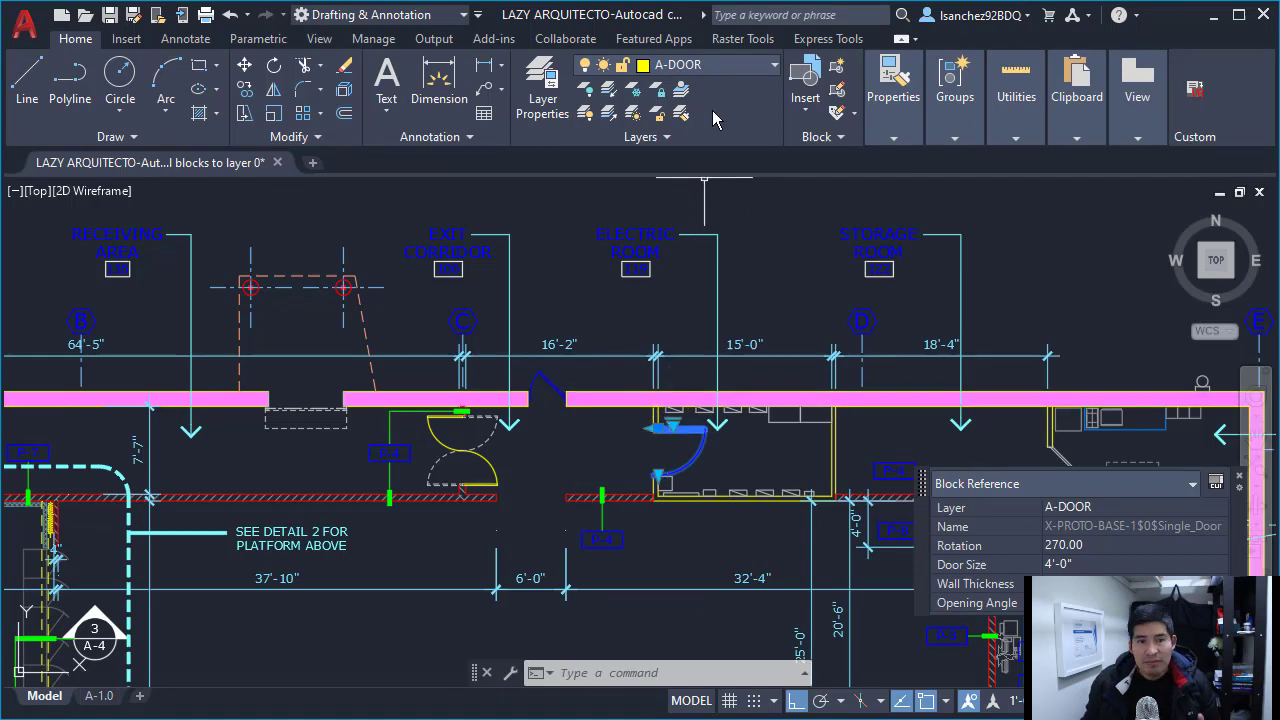
{"action": "left_click", "coordinate": [737, 67]}
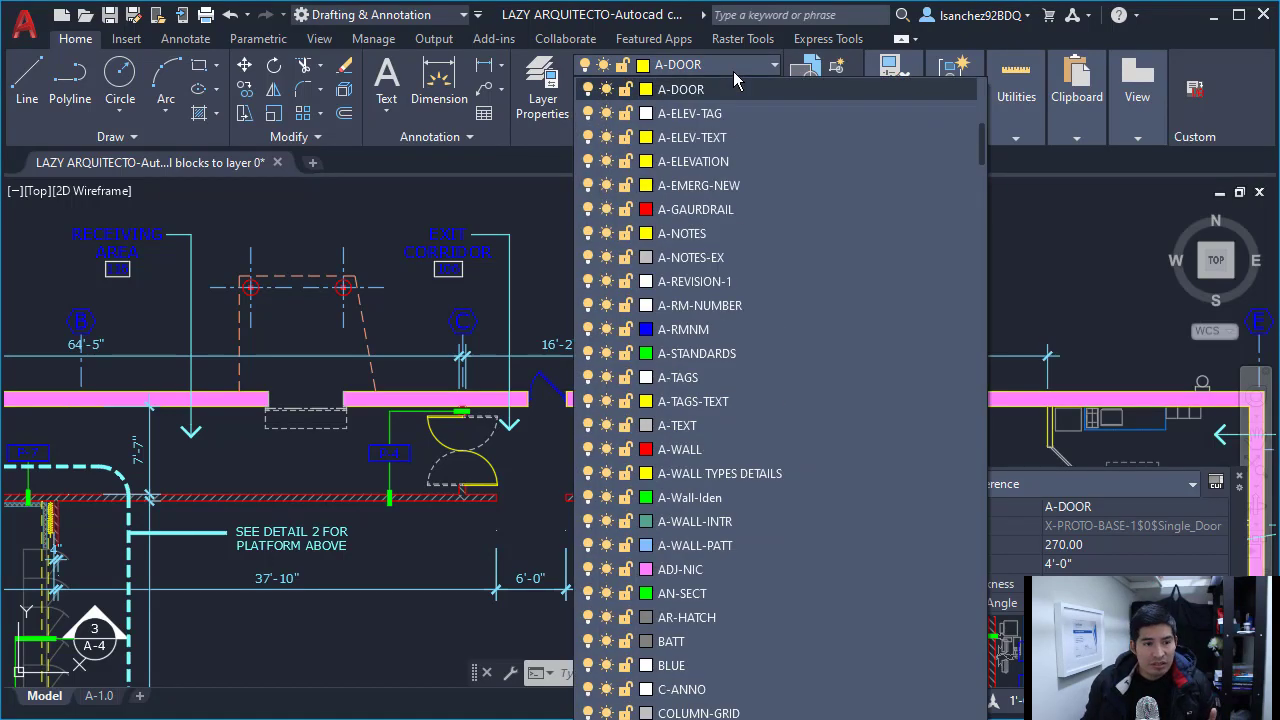
{"action": "left_click", "coordinate": [646, 89]}
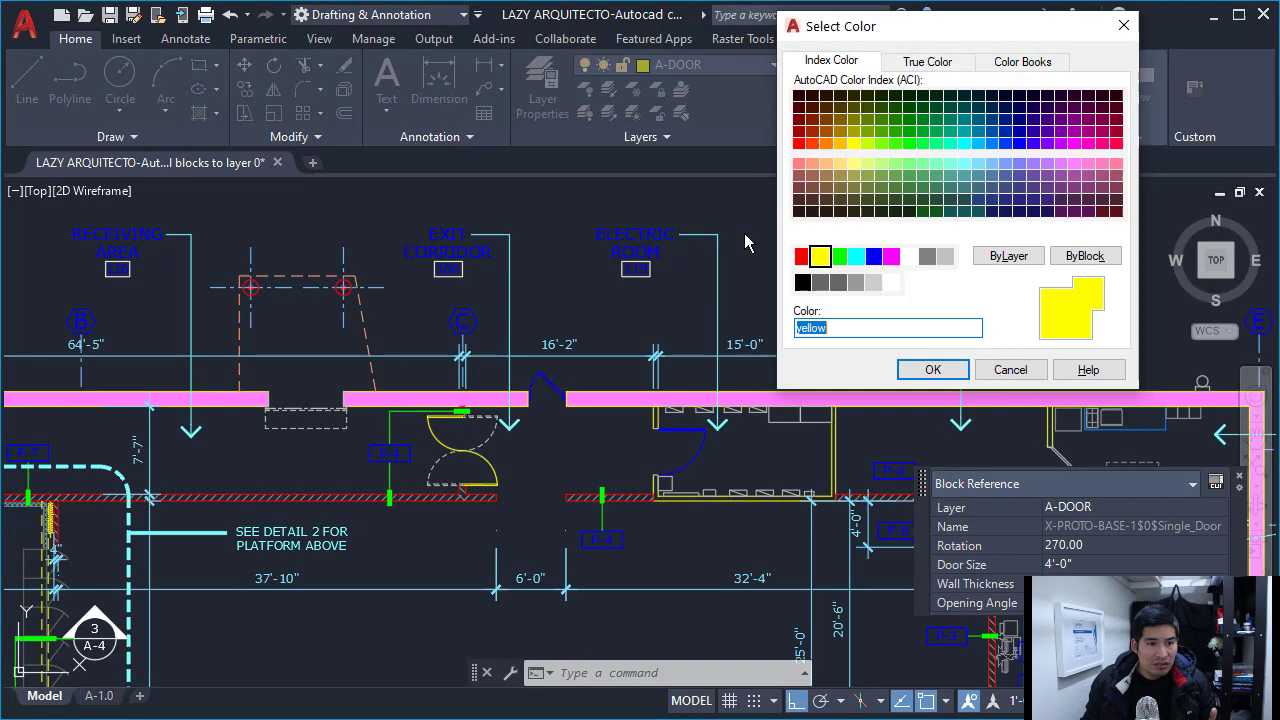
{"action": "left_click", "coordinate": [803, 257]}
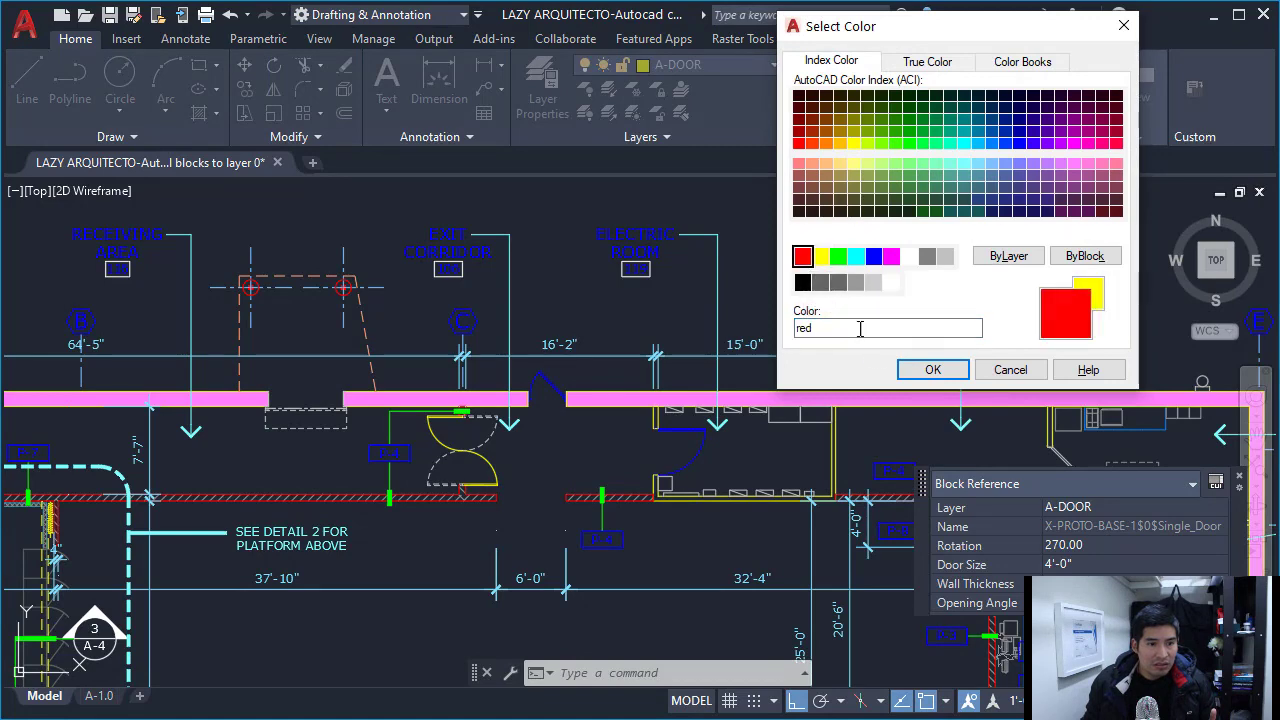
{"action": "left_click", "coordinate": [930, 370]}
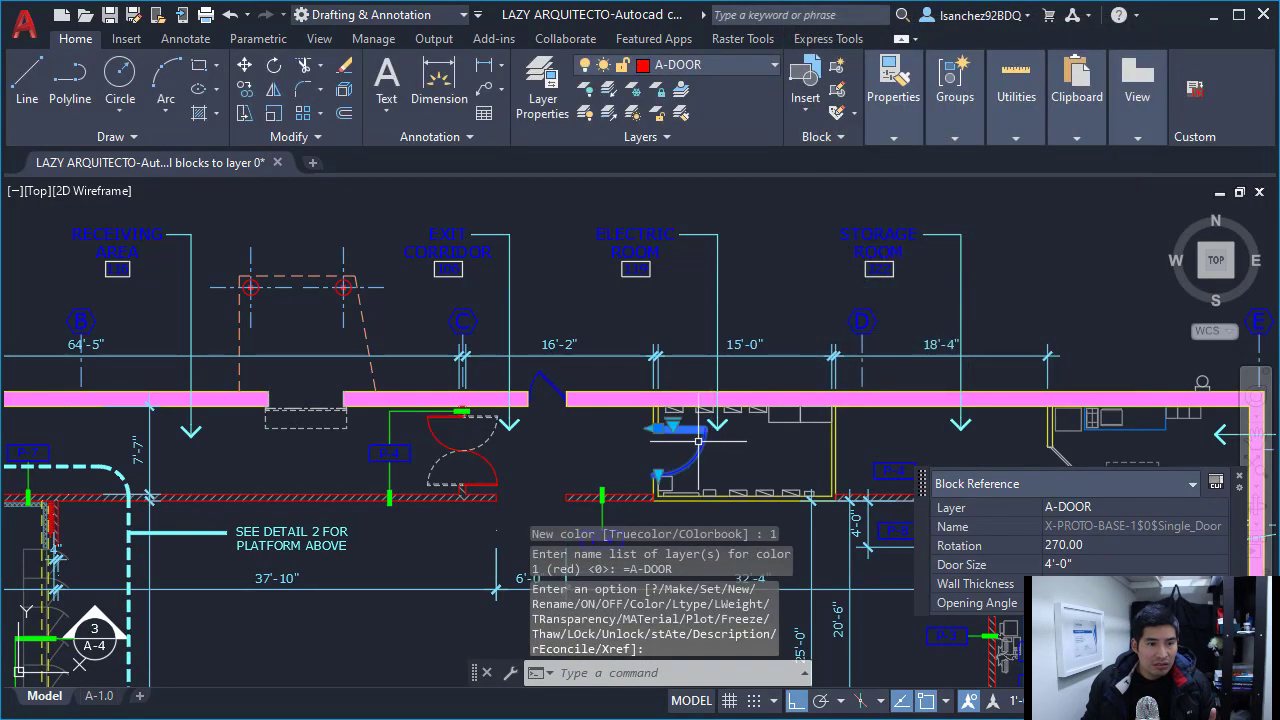
Select the door block to check which layer it uses, then deselect it.
{"action": "key", "text": "Escape"}
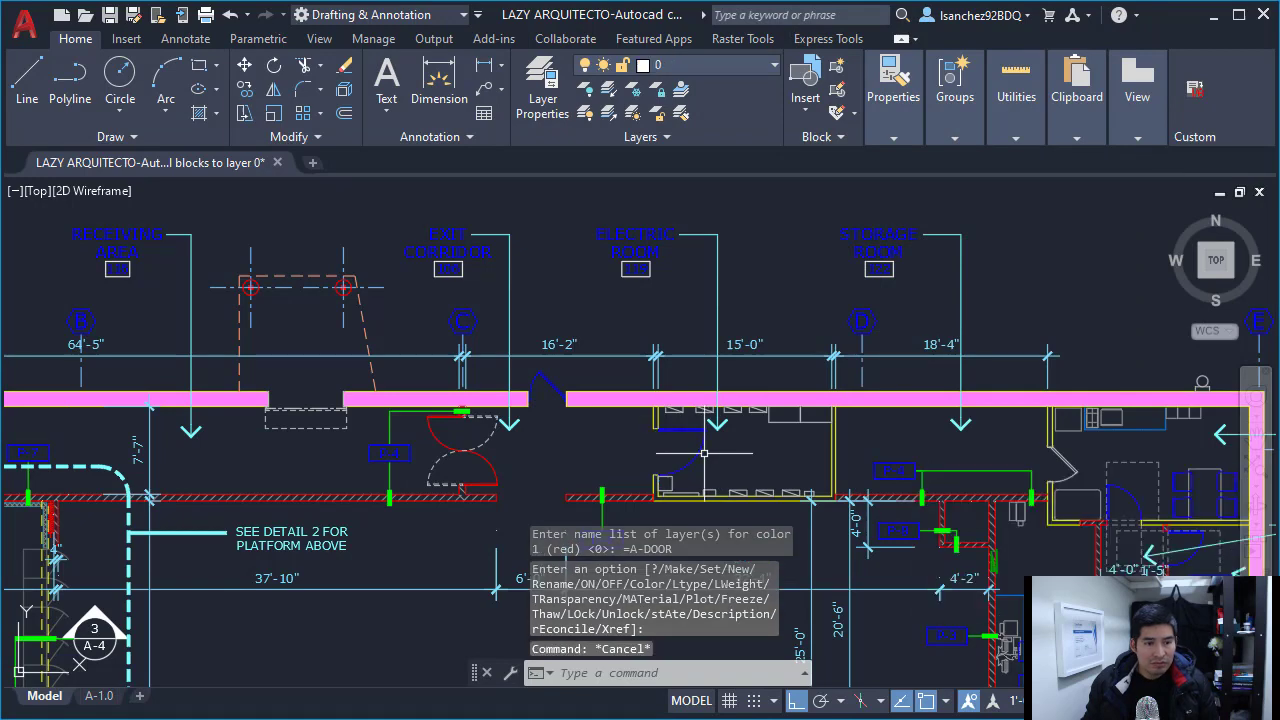
{"action": "left_click", "coordinate": [690, 455]}
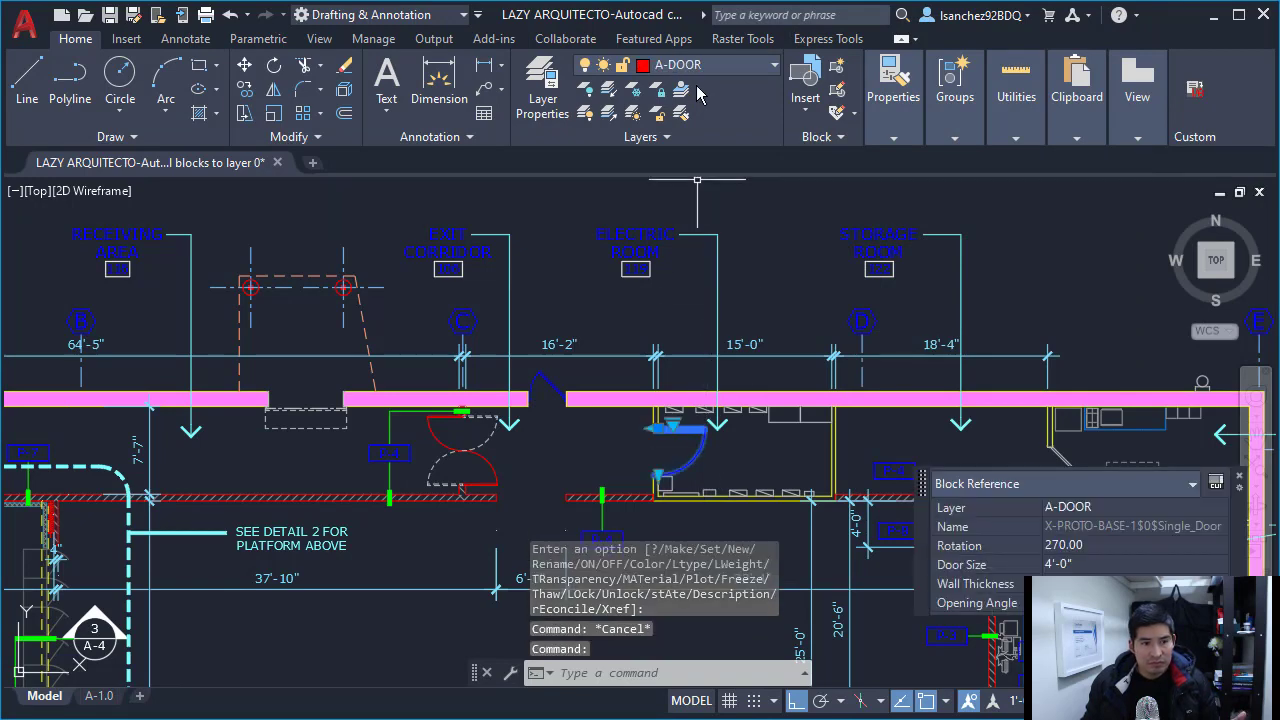
{"action": "key", "text": "Escape"}
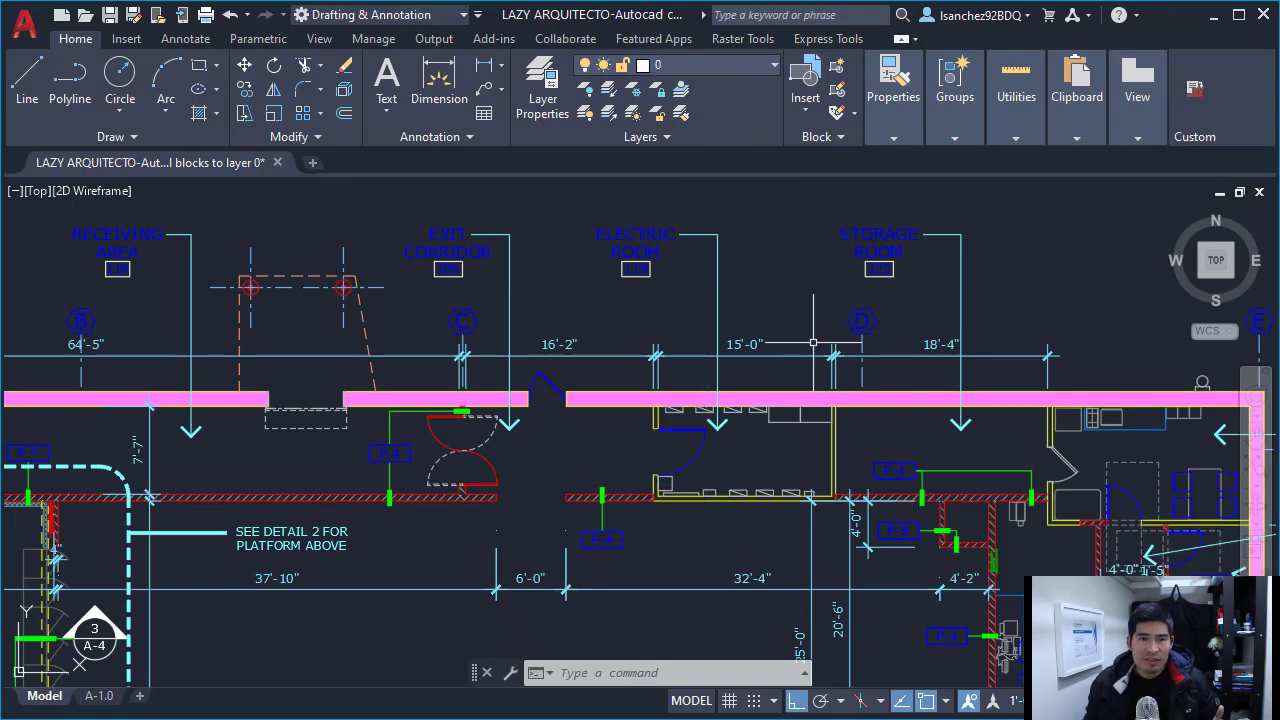
Open the door block in the Block Editor and inspect the door leaf's layer.
{"action": "left_click", "coordinate": [690, 445]}
{"action": "scroll", "coordinate": [845, 253], "scroll_direction": "up", "scroll_amount": 1}
{"action": "right_click", "coordinate": [612, 300]}
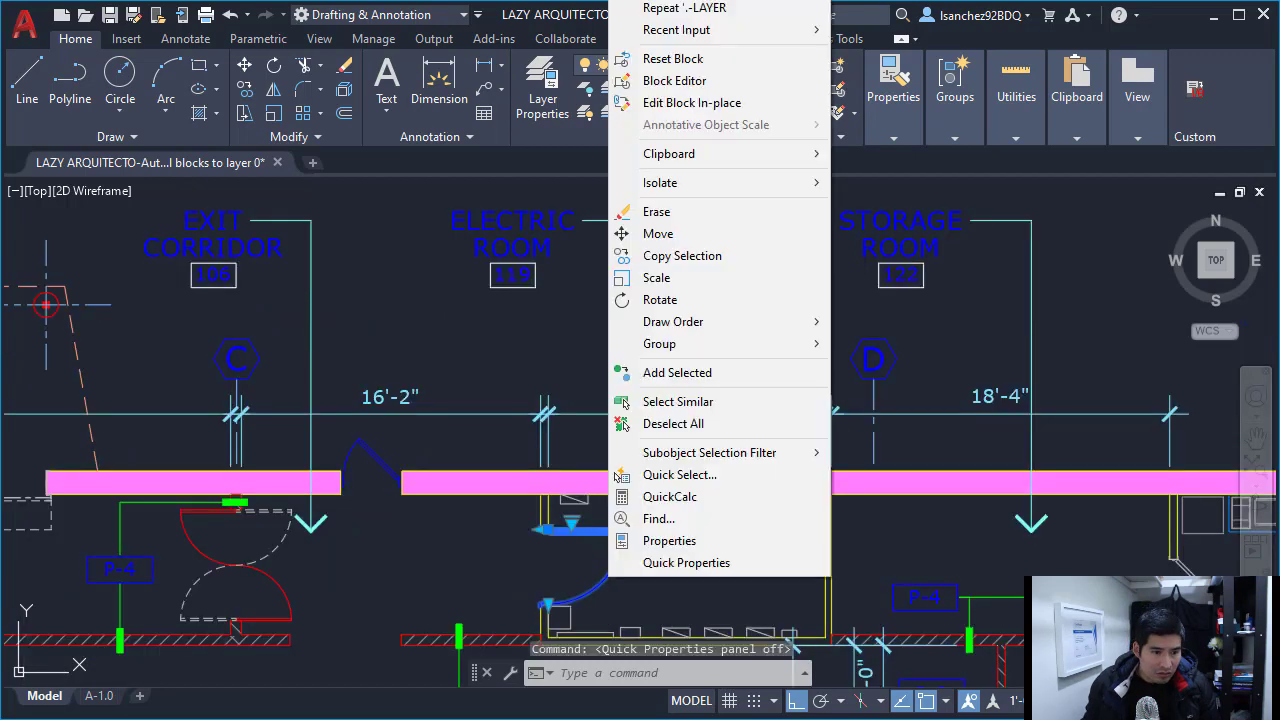
{"action": "left_click", "coordinate": [680, 81]}
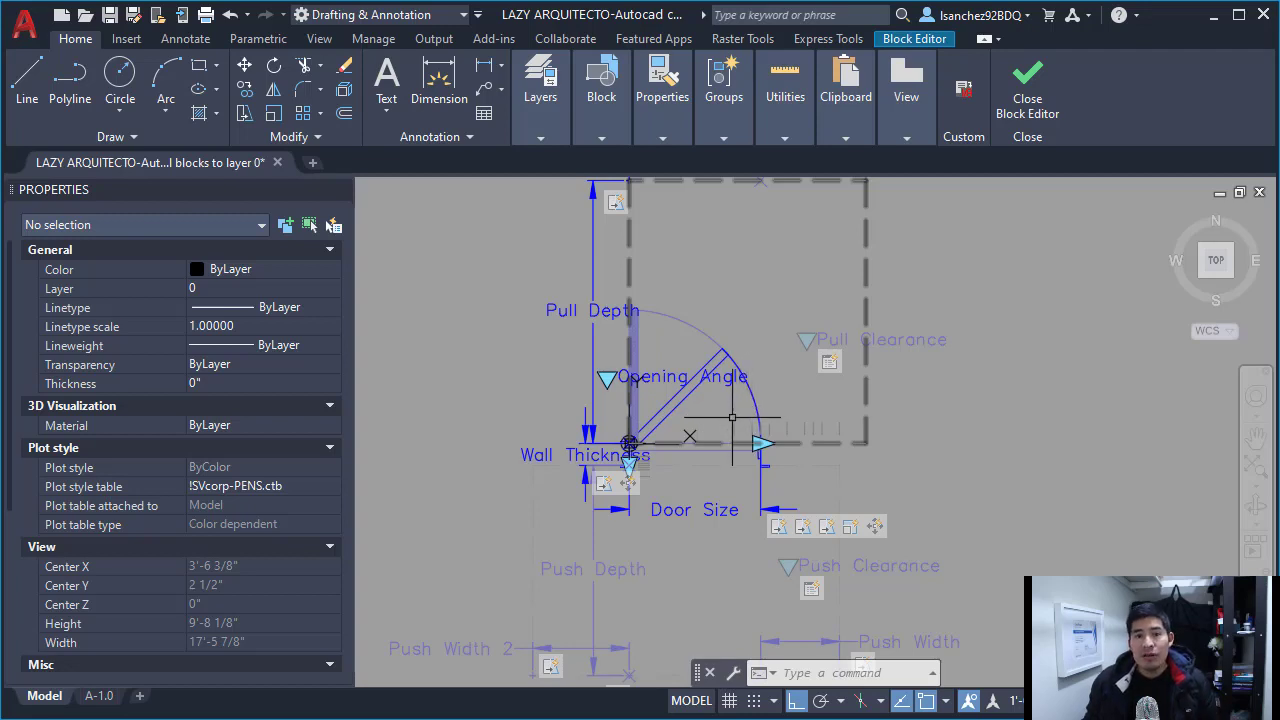
{"action": "left_click", "coordinate": [675, 413]}
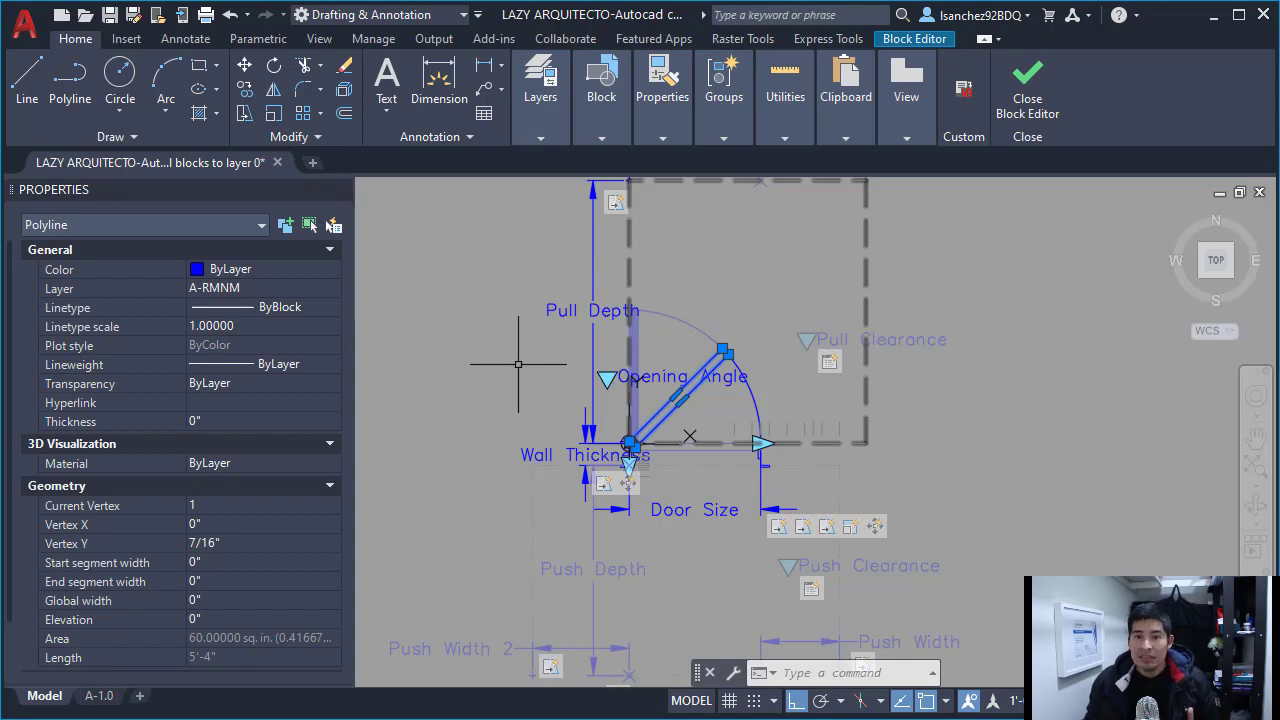
{"action": "key", "text": "Escape"}
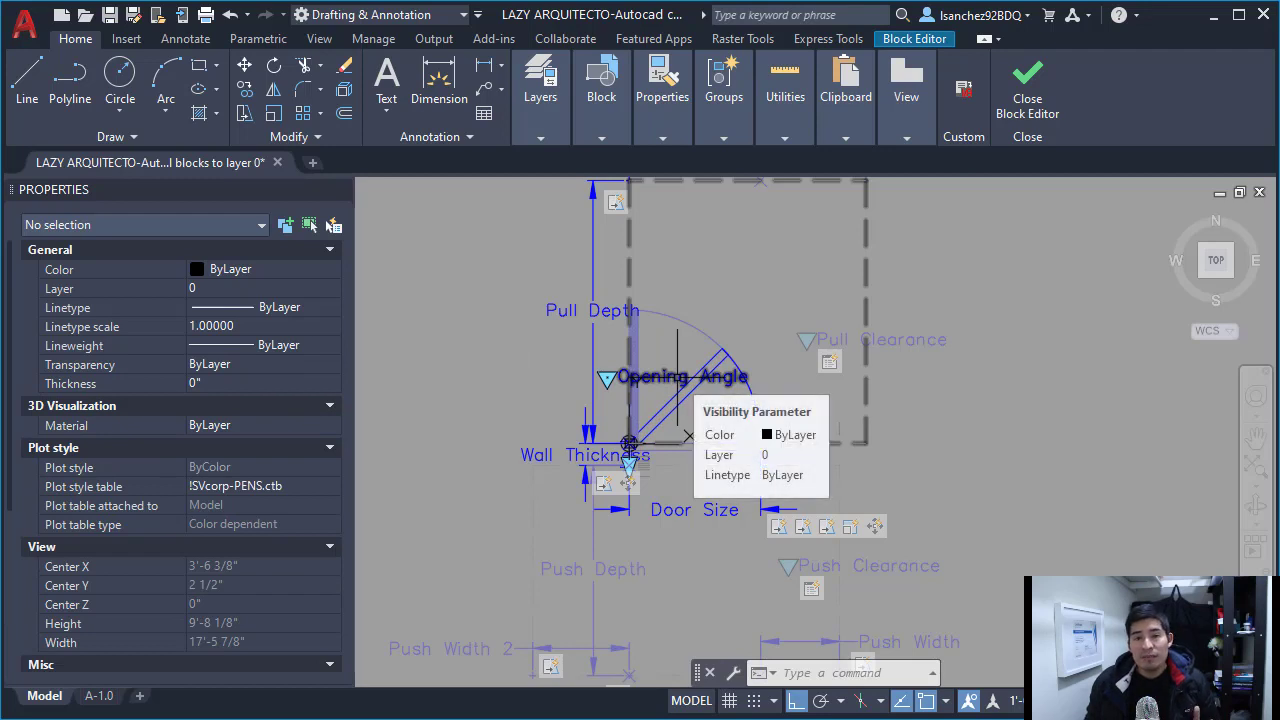
Window-select all 22 block objects, put them on layer 0, and close the Block Editor.
{"action": "scroll", "coordinate": [677, 383], "scroll_direction": "down", "scroll_amount": 2}
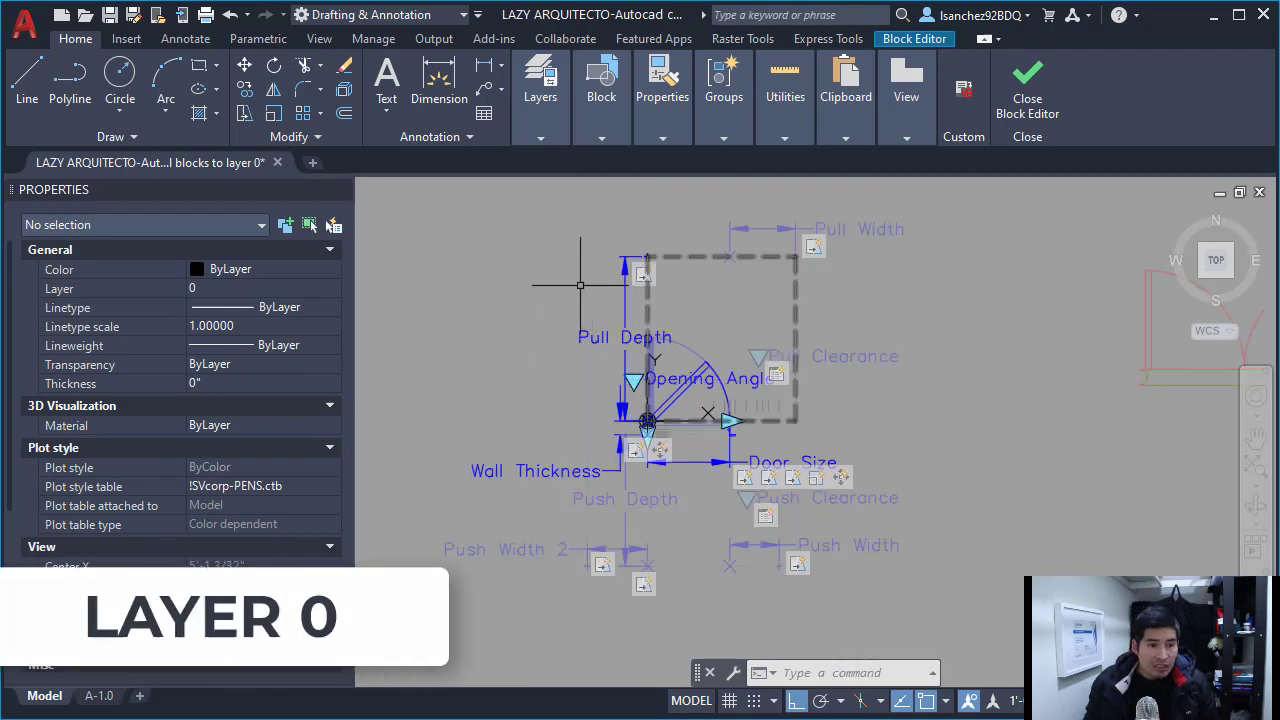
{"action": "left_click", "coordinate": [564, 240]}
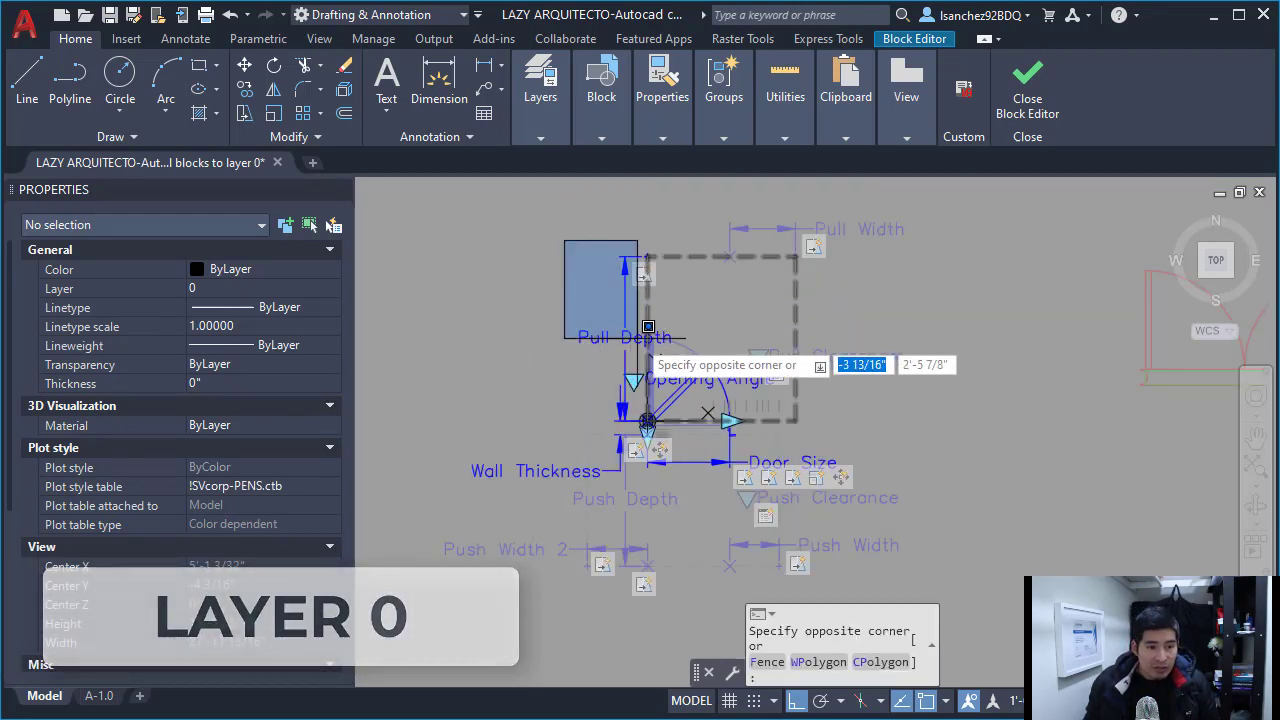
{"action": "left_click", "coordinate": [782, 473]}
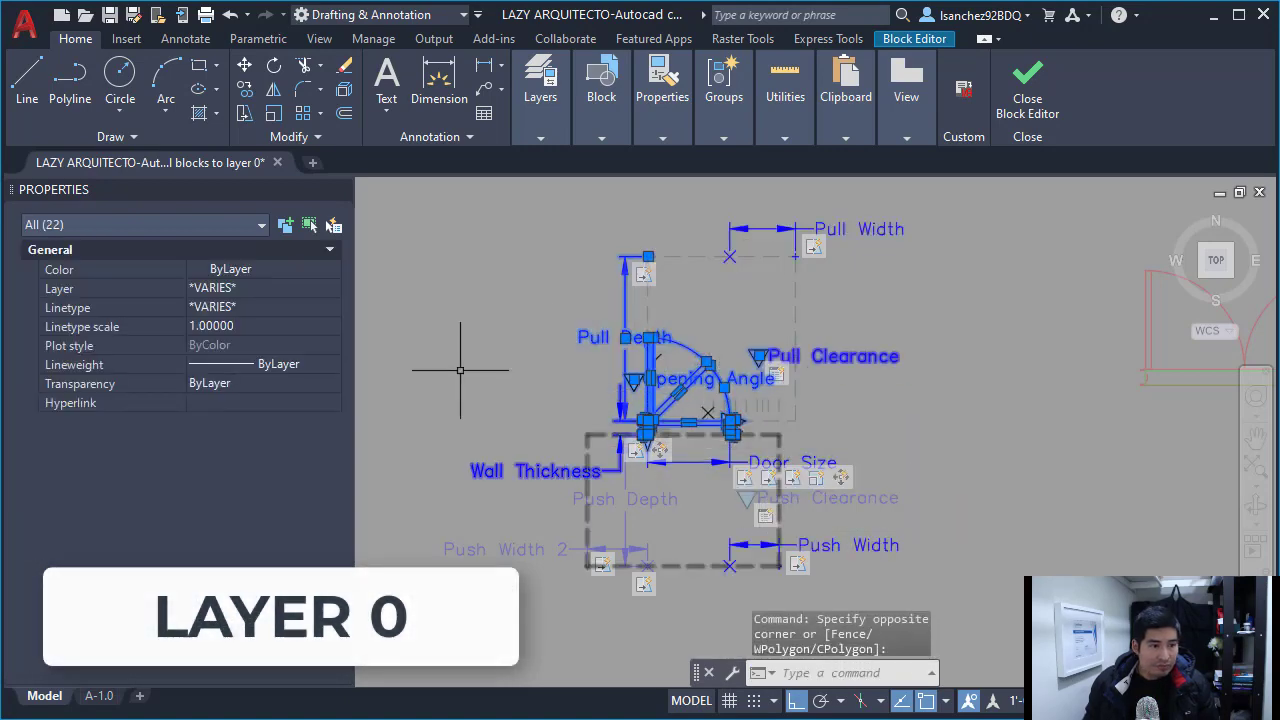
{"action": "left_click", "coordinate": [245, 290]}
{"action": "left_click", "coordinate": [246, 291]}
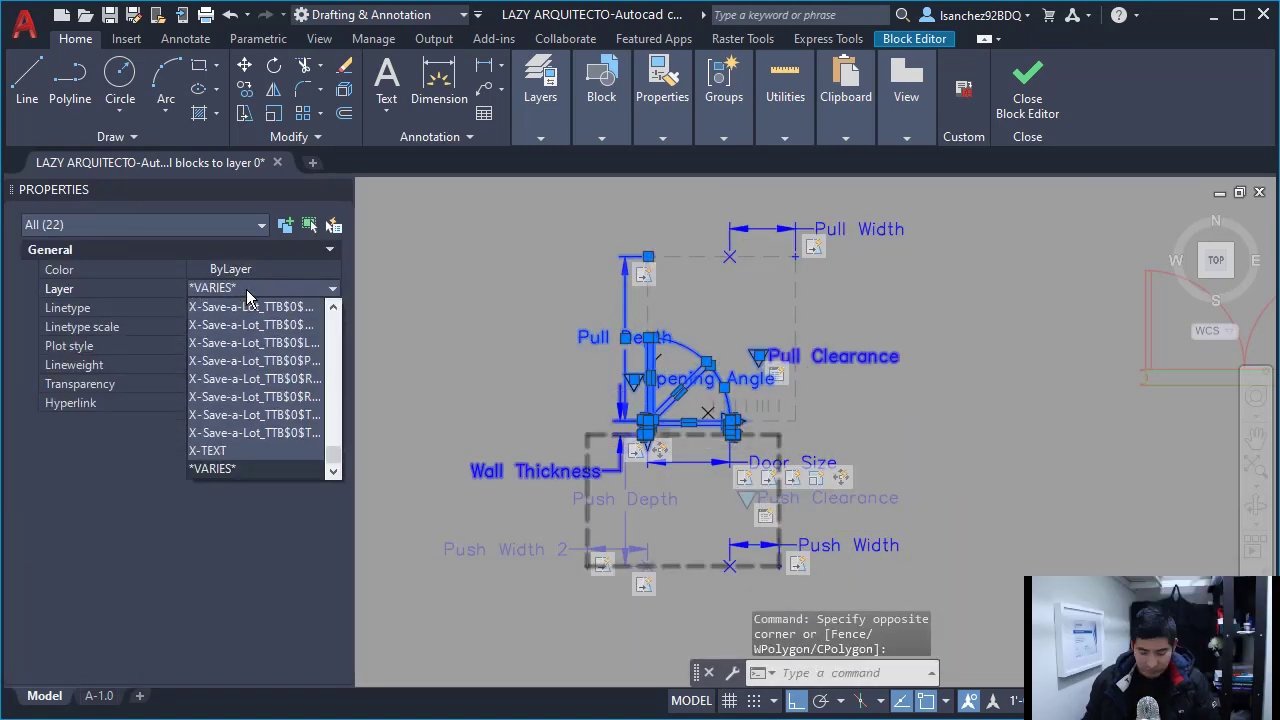
{"action": "scroll", "coordinate": [246, 290], "scroll_direction": "up", "scroll_amount": 5}
{"action": "left_click", "coordinate": [248, 307]}
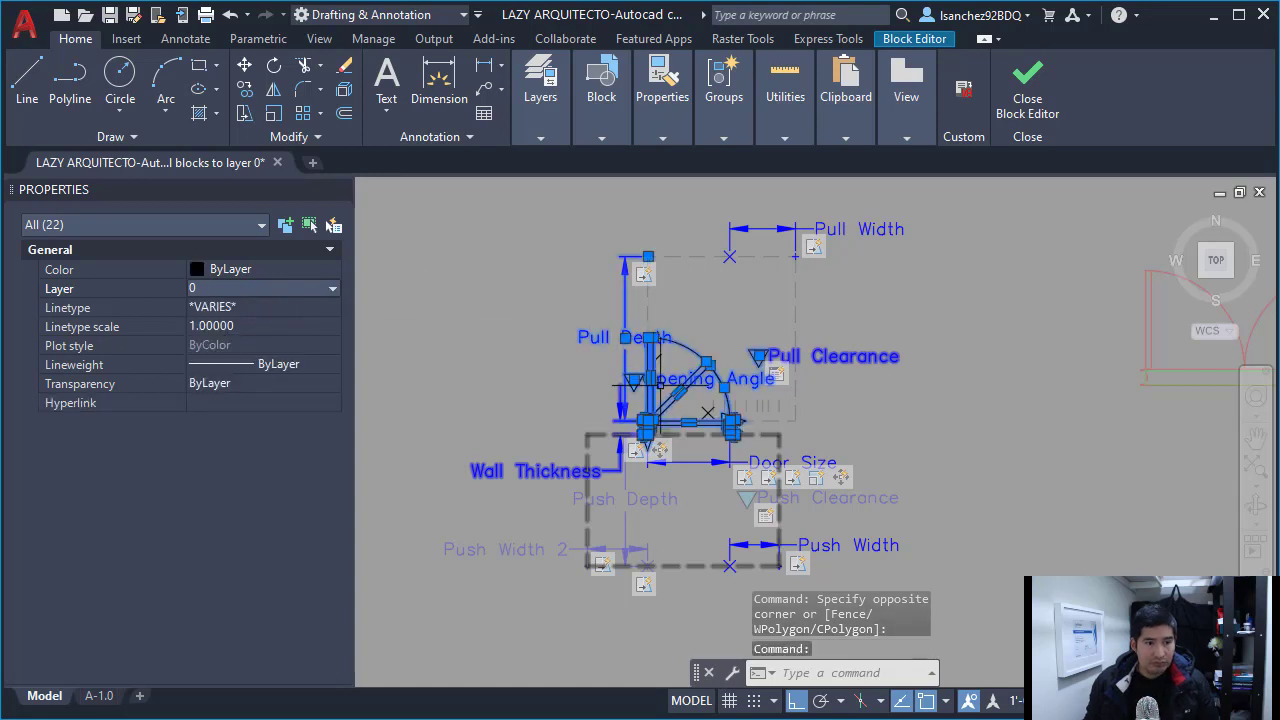
{"action": "key", "text": "Escape"}
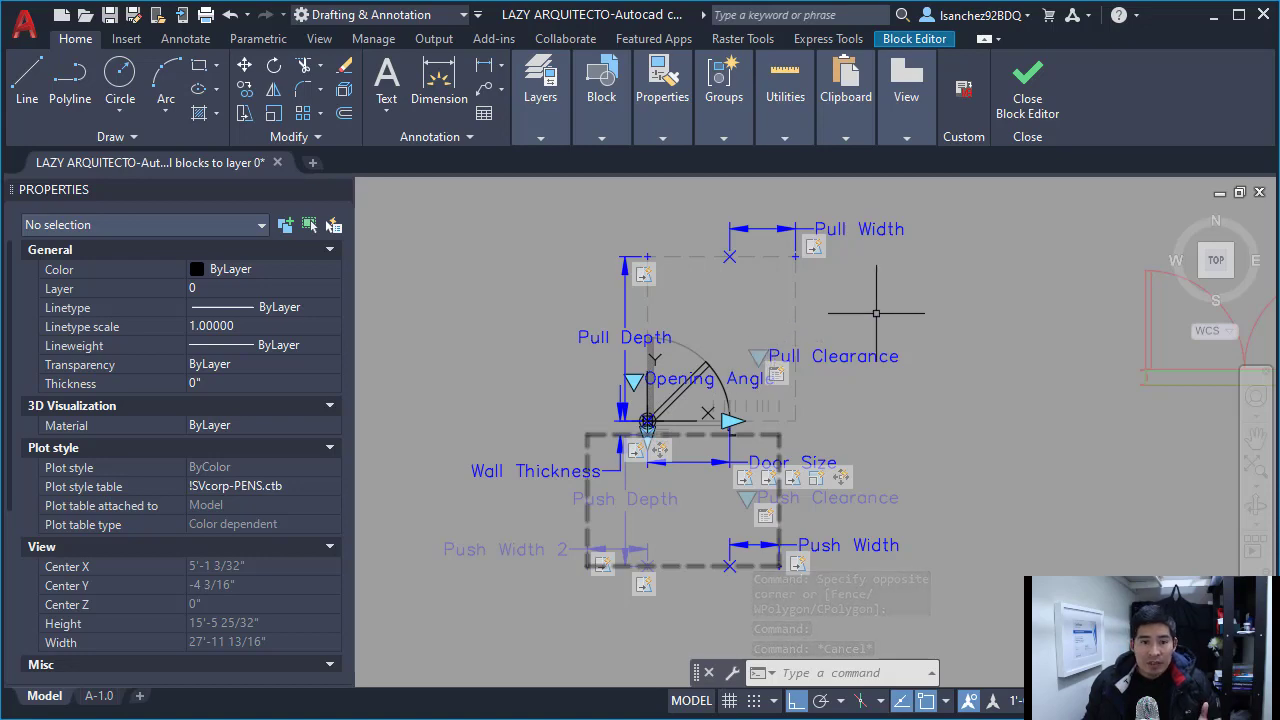
{"action": "left_click", "coordinate": [1022, 112]}
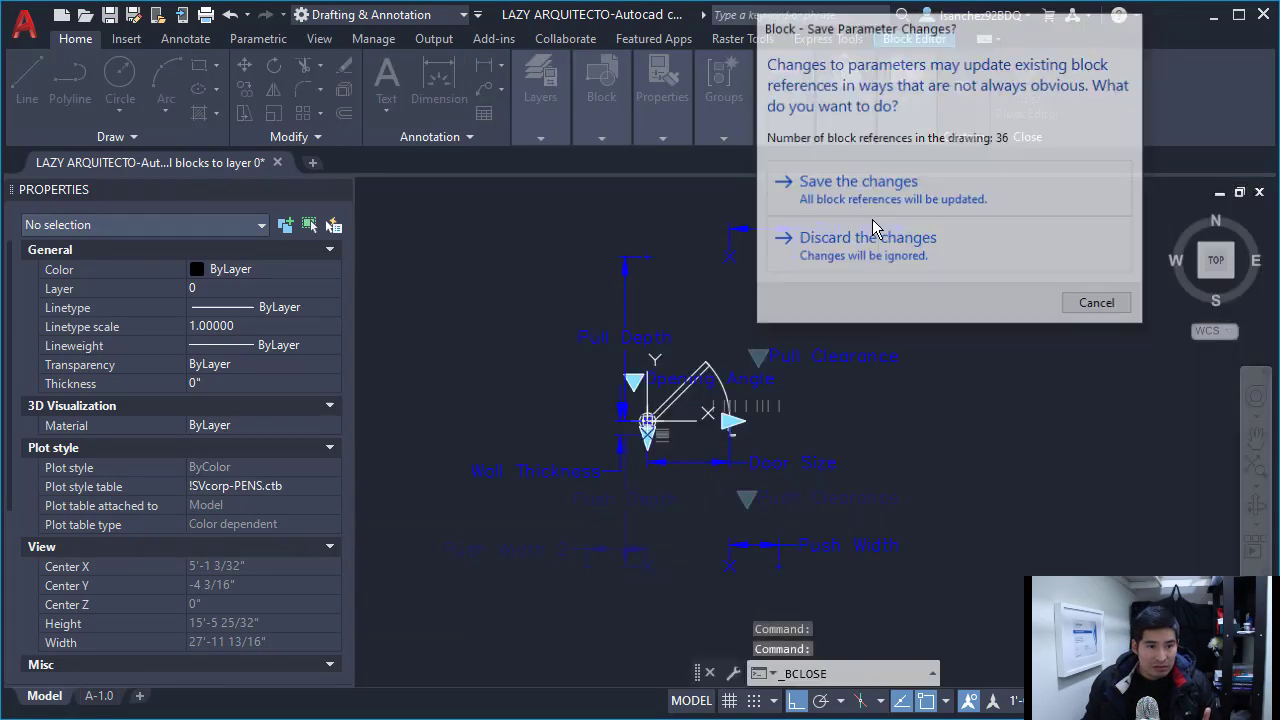
Save the door block edits and set the A-DOOR layer colour back to yellow.
{"action": "left_click", "coordinate": [876, 195]}
{"action": "middle_click_drag", "start_coordinate": [738, 519], "coordinate": [703, 432]}
{"action": "left_click", "coordinate": [746, 412]}
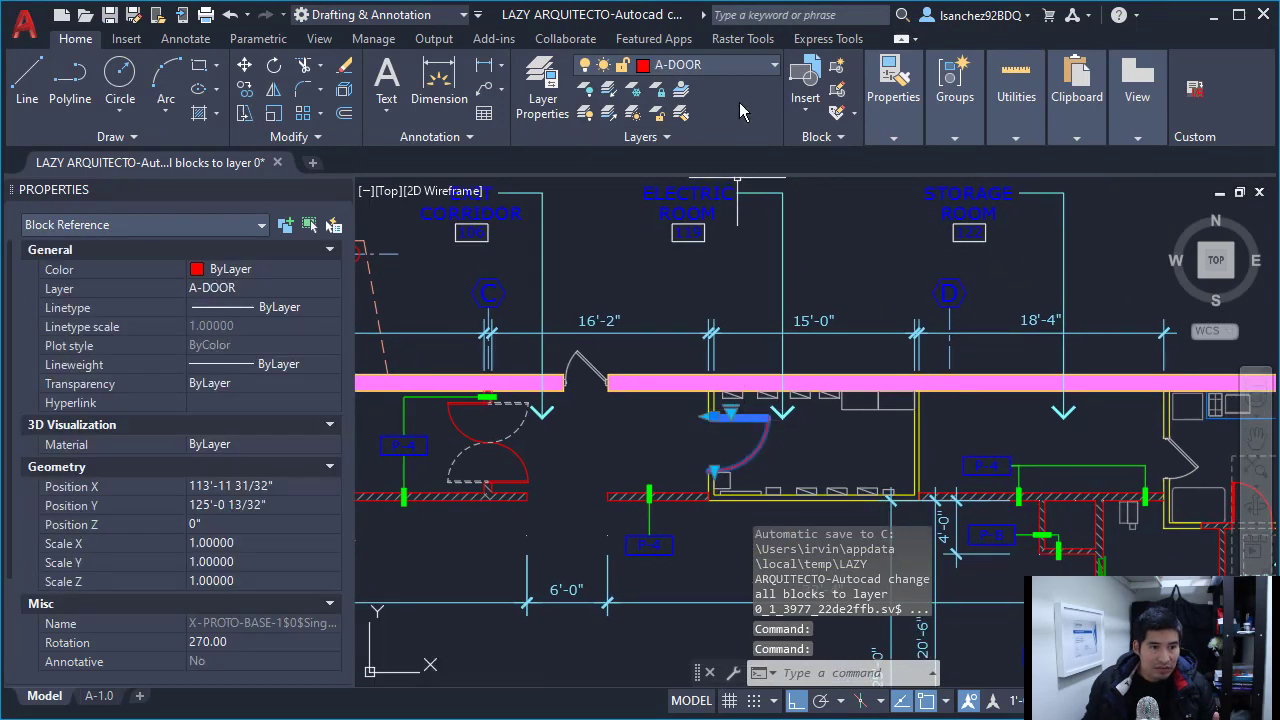
{"action": "left_click", "coordinate": [748, 68]}
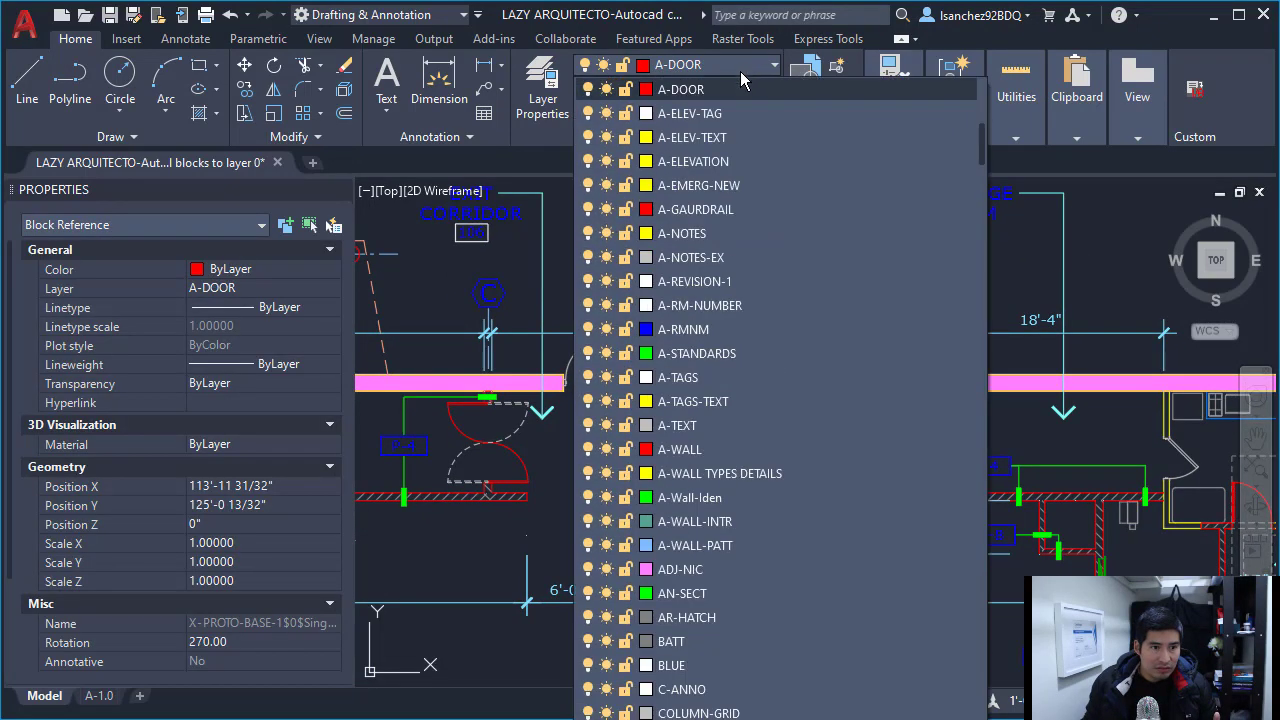
{"action": "left_click", "coordinate": [645, 89]}
{"action": "left_click", "coordinate": [820, 256]}
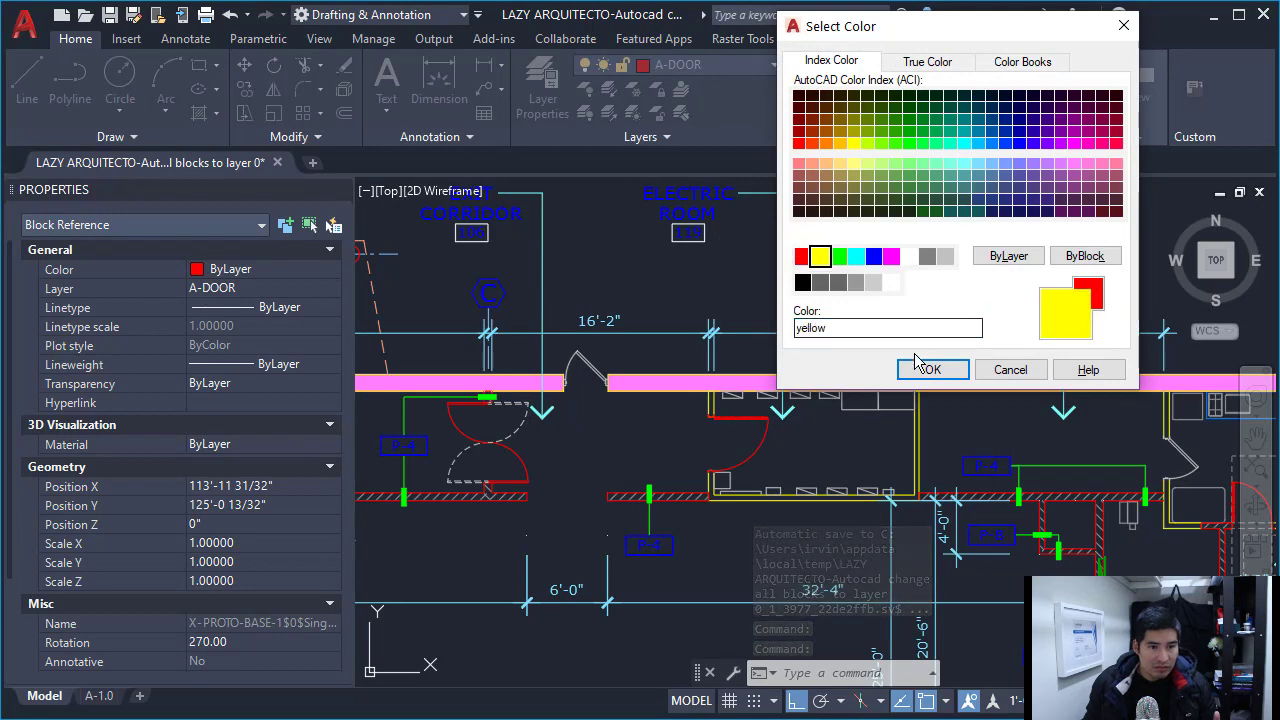
{"action": "left_click", "coordinate": [918, 366]}
{"action": "key", "text": "Escape"}
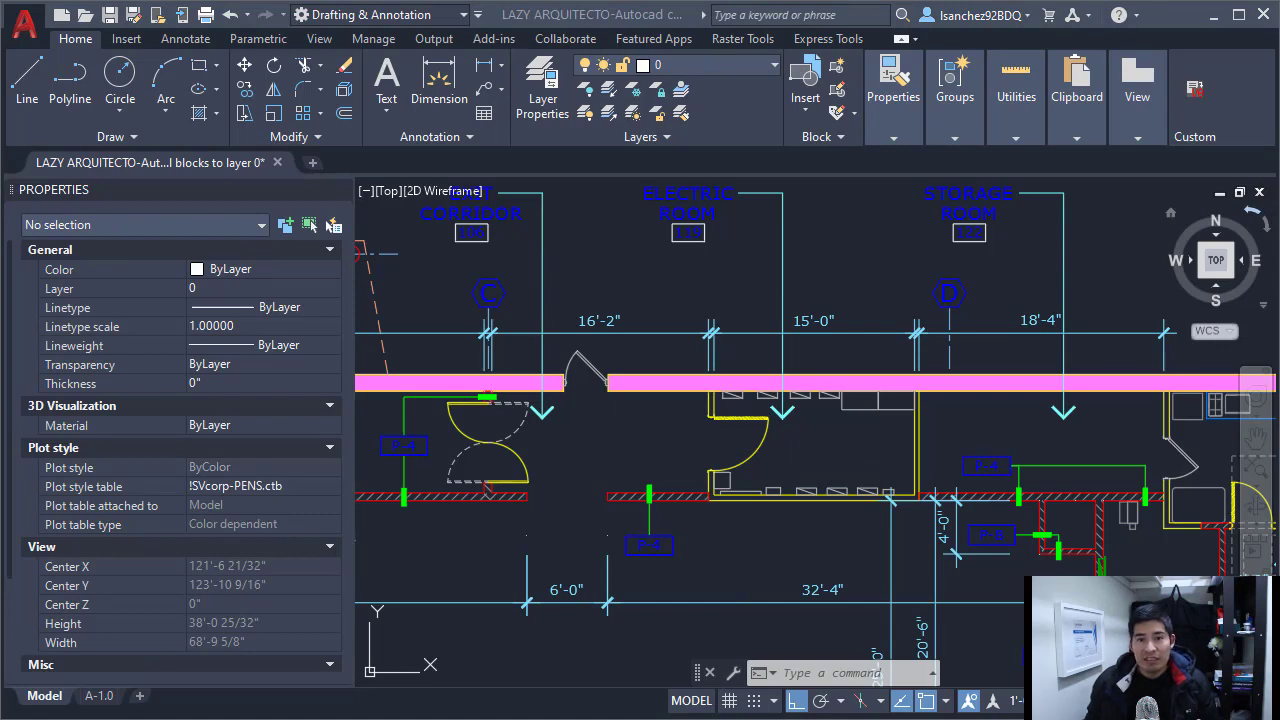
Hide Properties, run CUI, and add a new command renamed from Command1 to SETBLOCKLAYER0.
{"action": "key", "text": "ctrl+1"}
{"action": "type", "text": "CUI"}
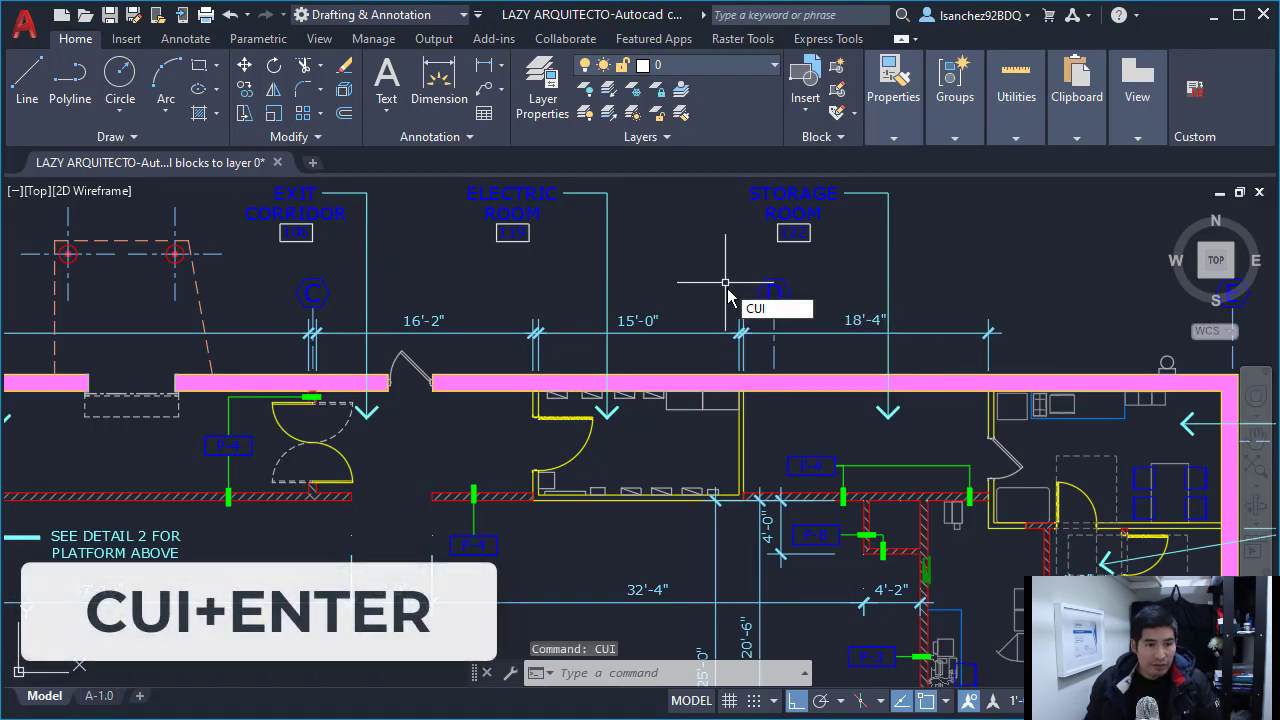
{"action": "key", "text": "Return"}
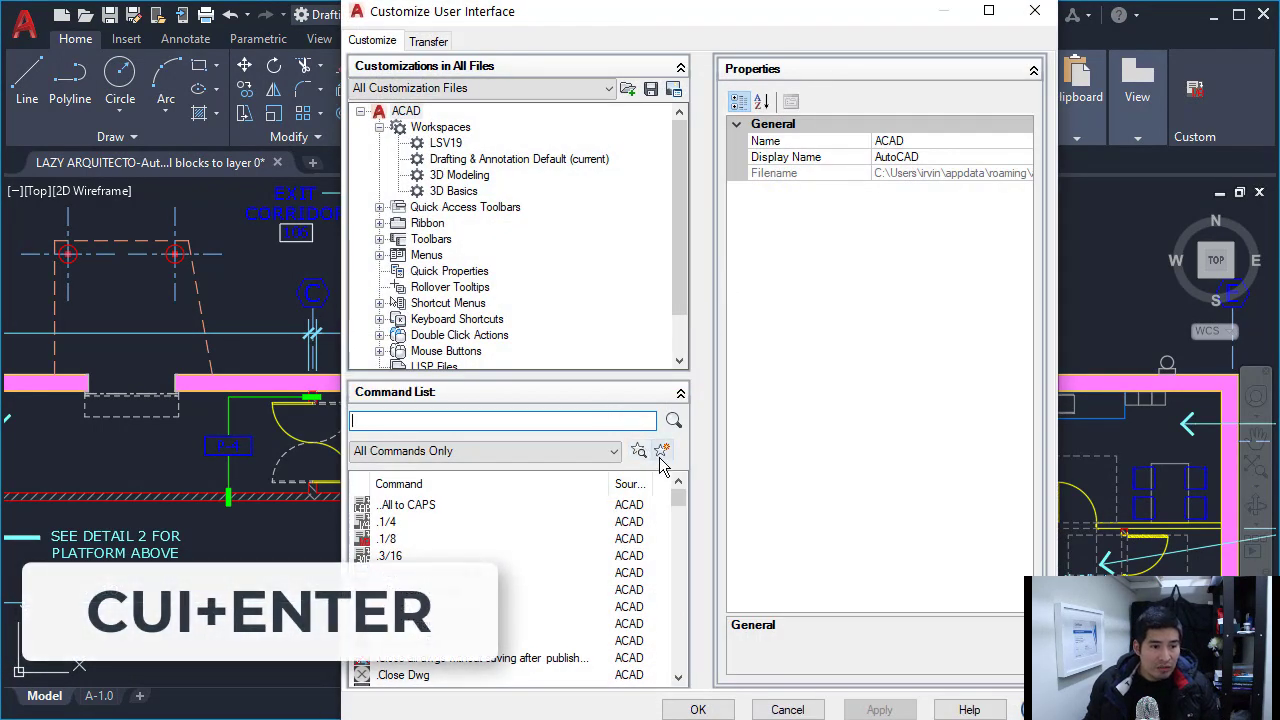
{"action": "left_click", "coordinate": [662, 452]}
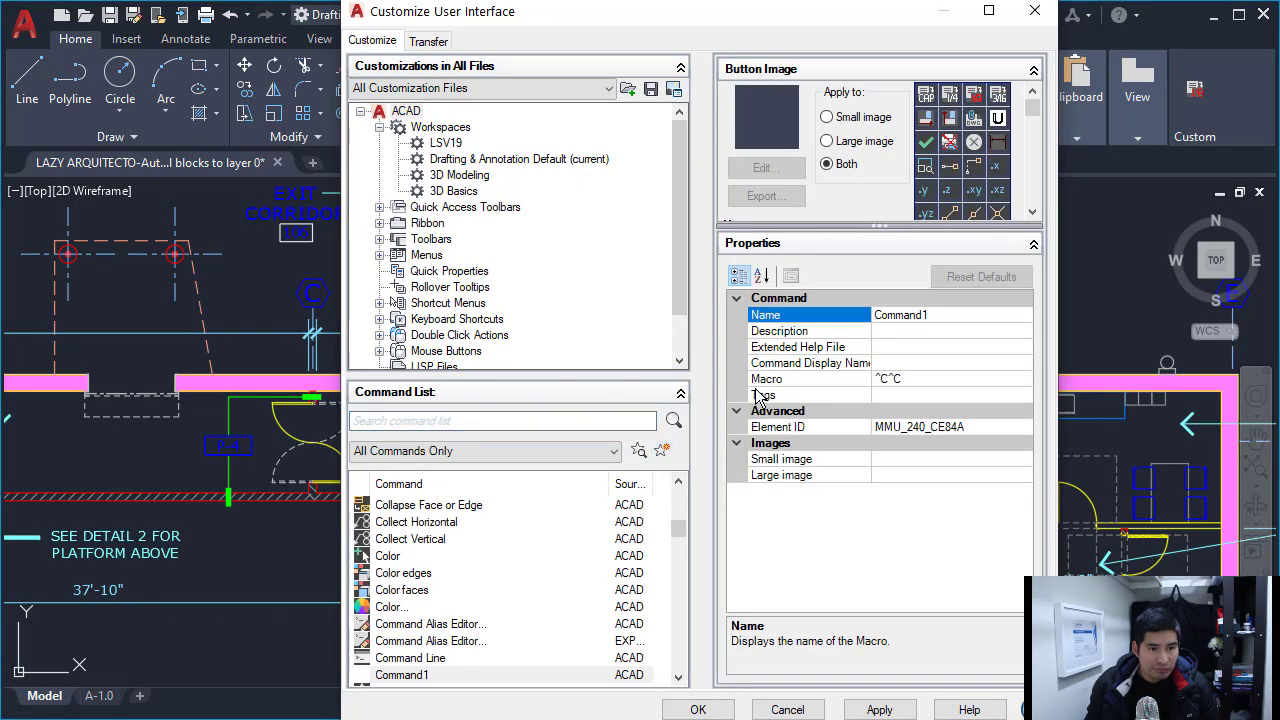
{"action": "left_click_drag", "start_coordinate": [930, 315], "coordinate": [845, 334]}
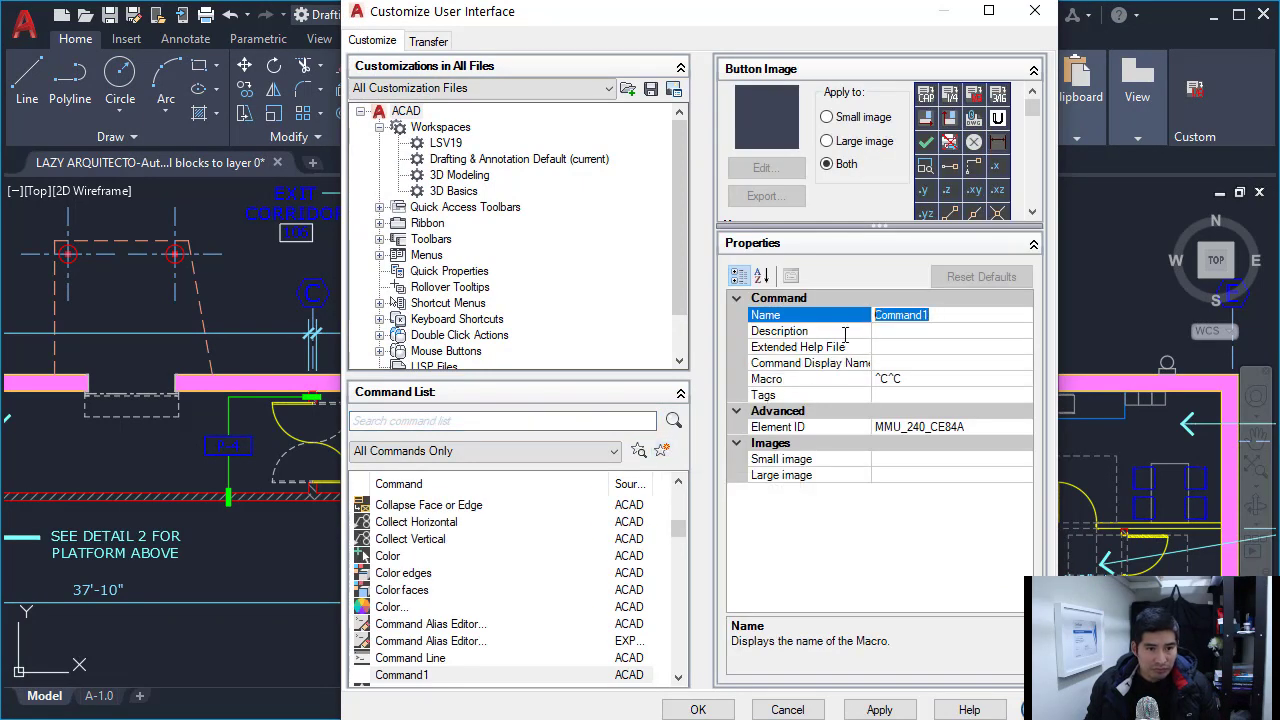
{"action": "type", "text": "SETBLOCK"}
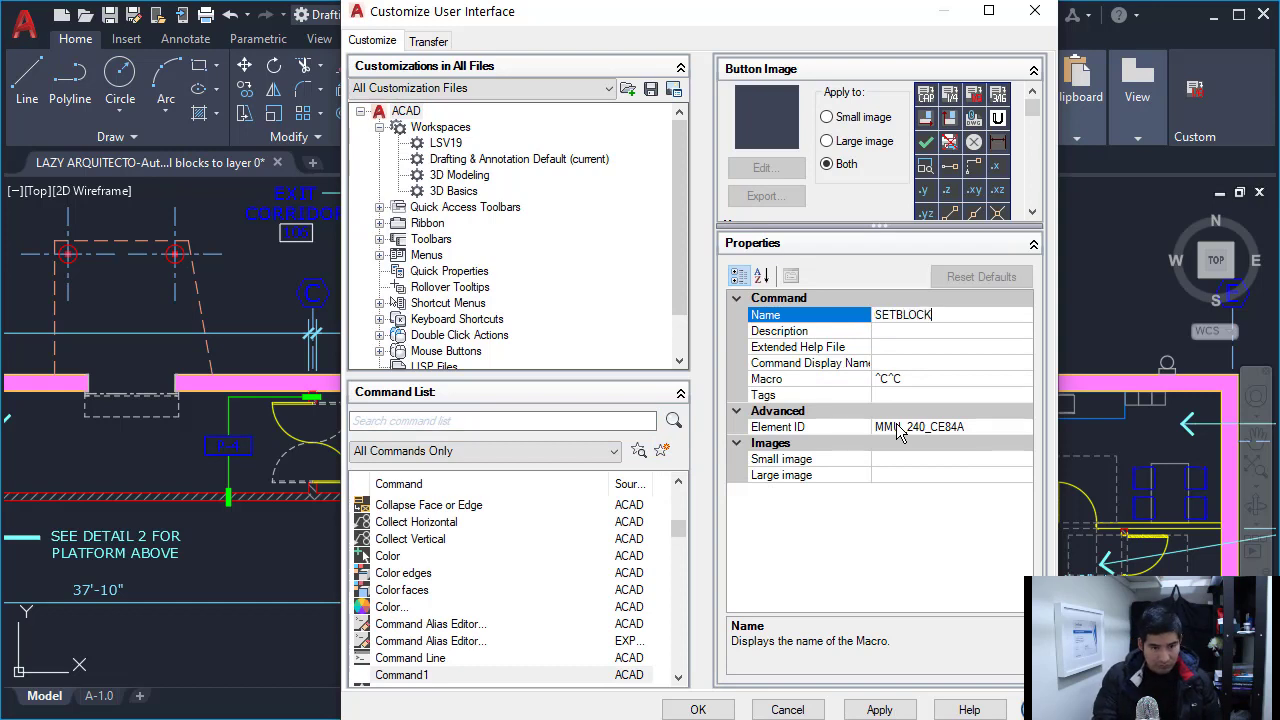
{"action": "type", "text": "LAYER0"}
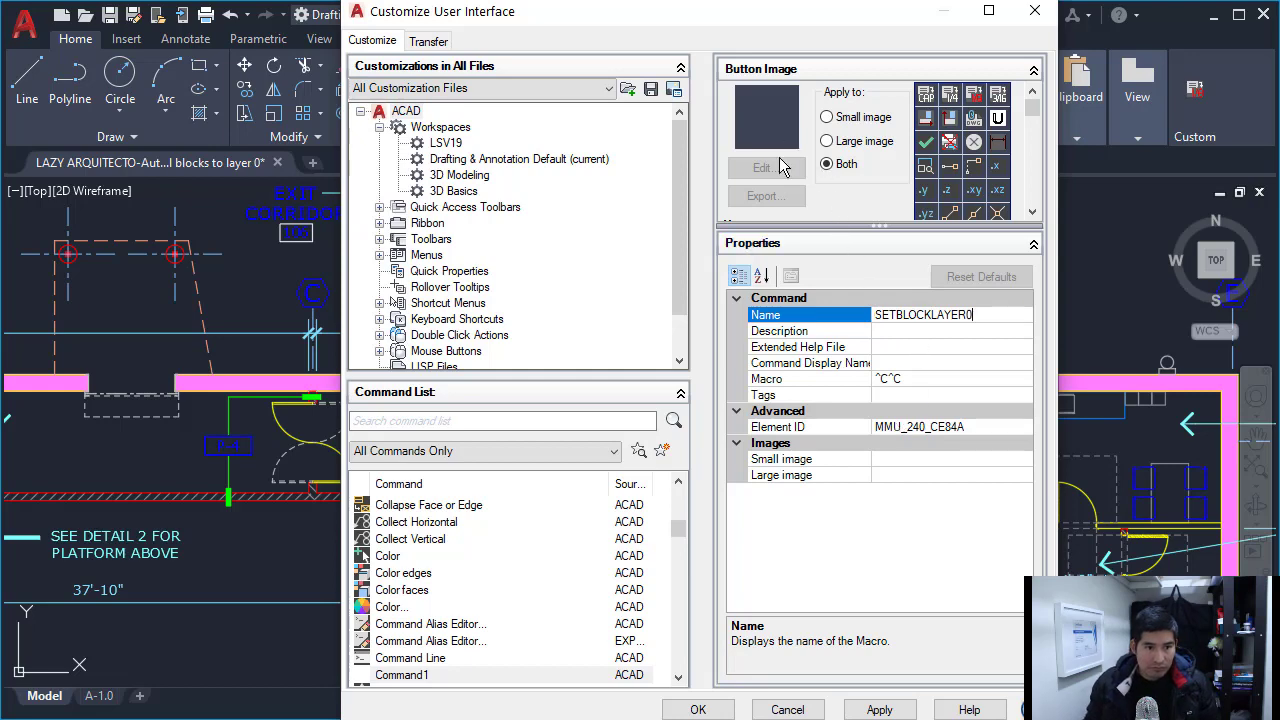
{"action": "left_click", "coordinate": [886, 707]}
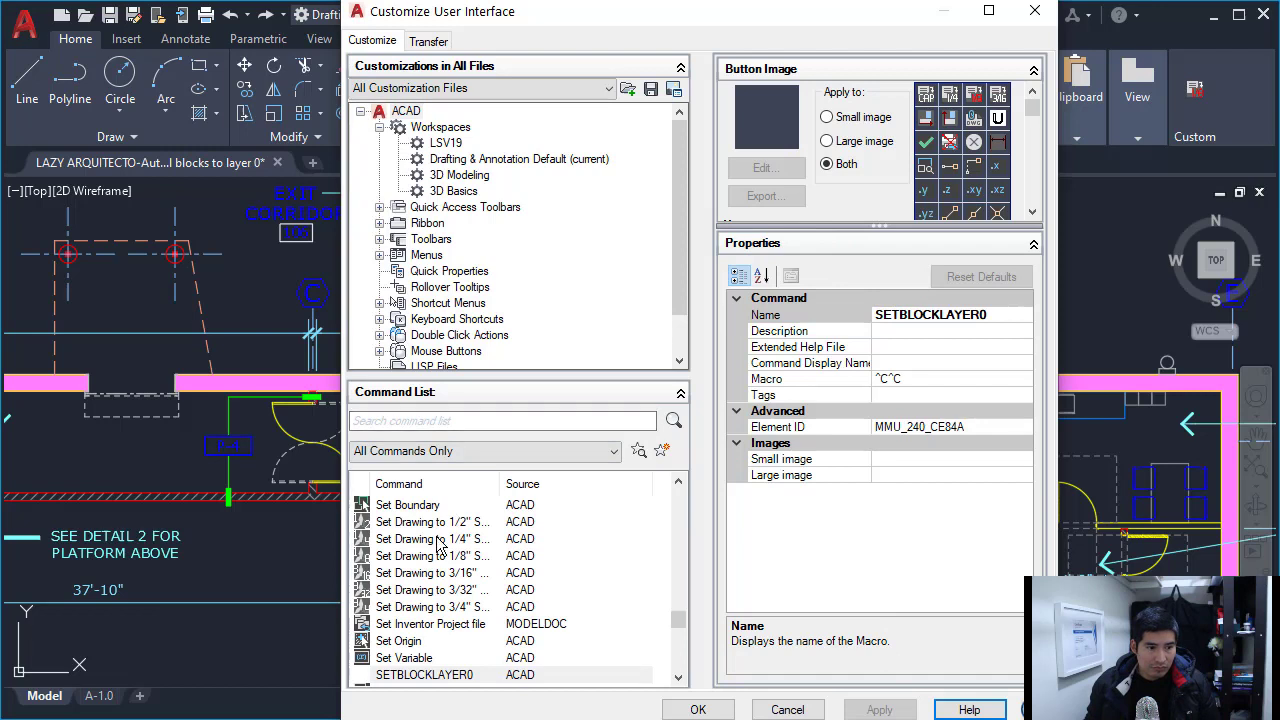
Pick a starting button image for SETBLOCKLAYER0 and draw a red outline on it in the editor.
{"action": "left_click", "coordinate": [450, 677]}
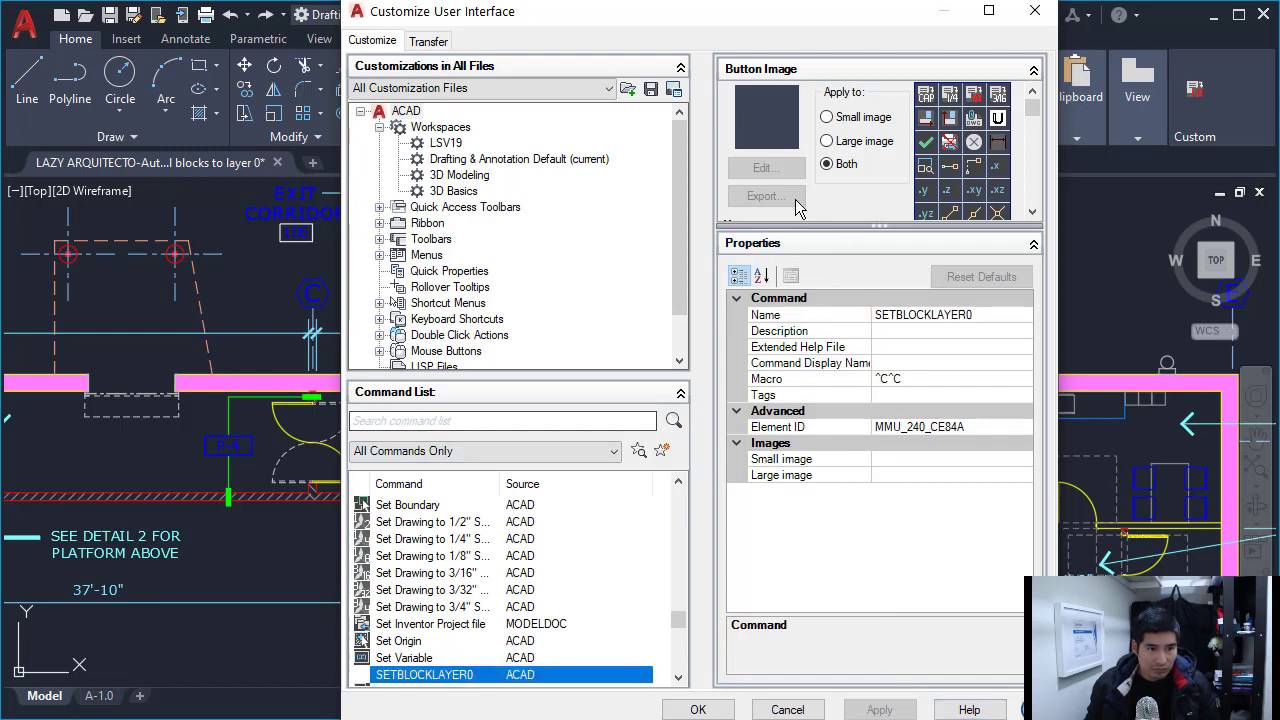
{"action": "scroll", "coordinate": [1038, 118], "scroll_direction": "down", "scroll_amount": 3}
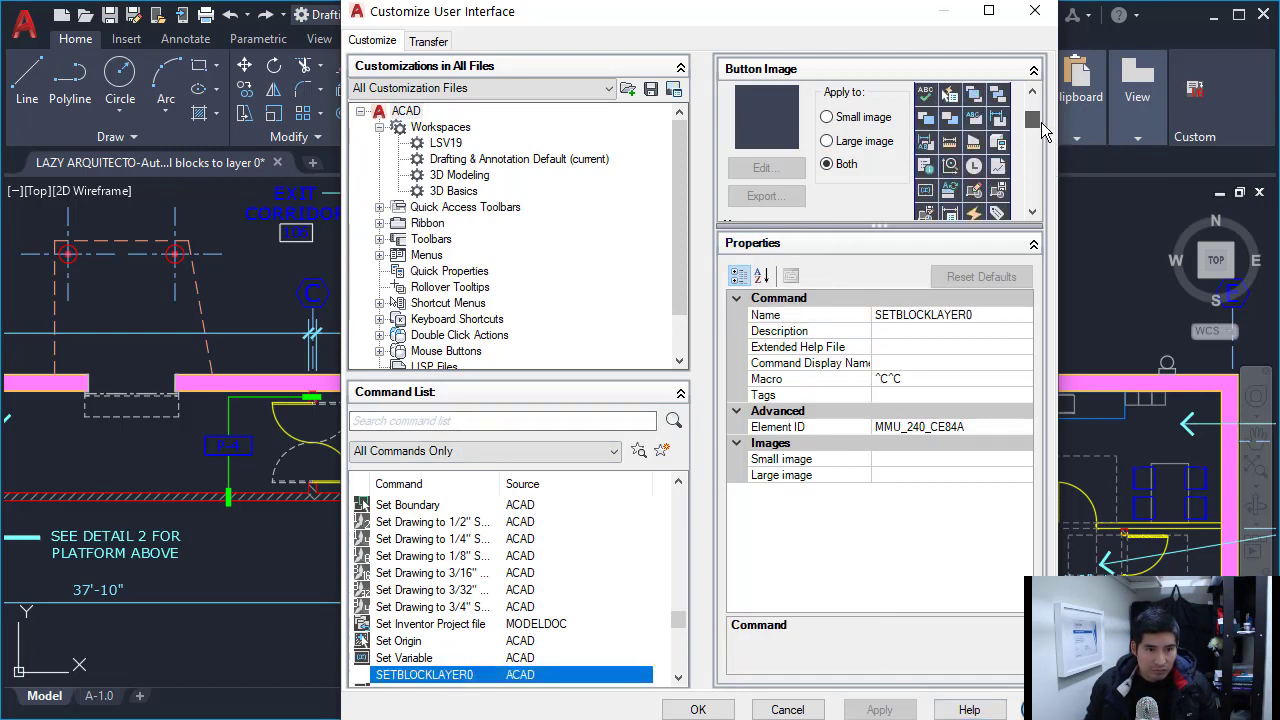
{"action": "left_click", "coordinate": [951, 174]}
{"action": "left_click", "coordinate": [762, 168]}
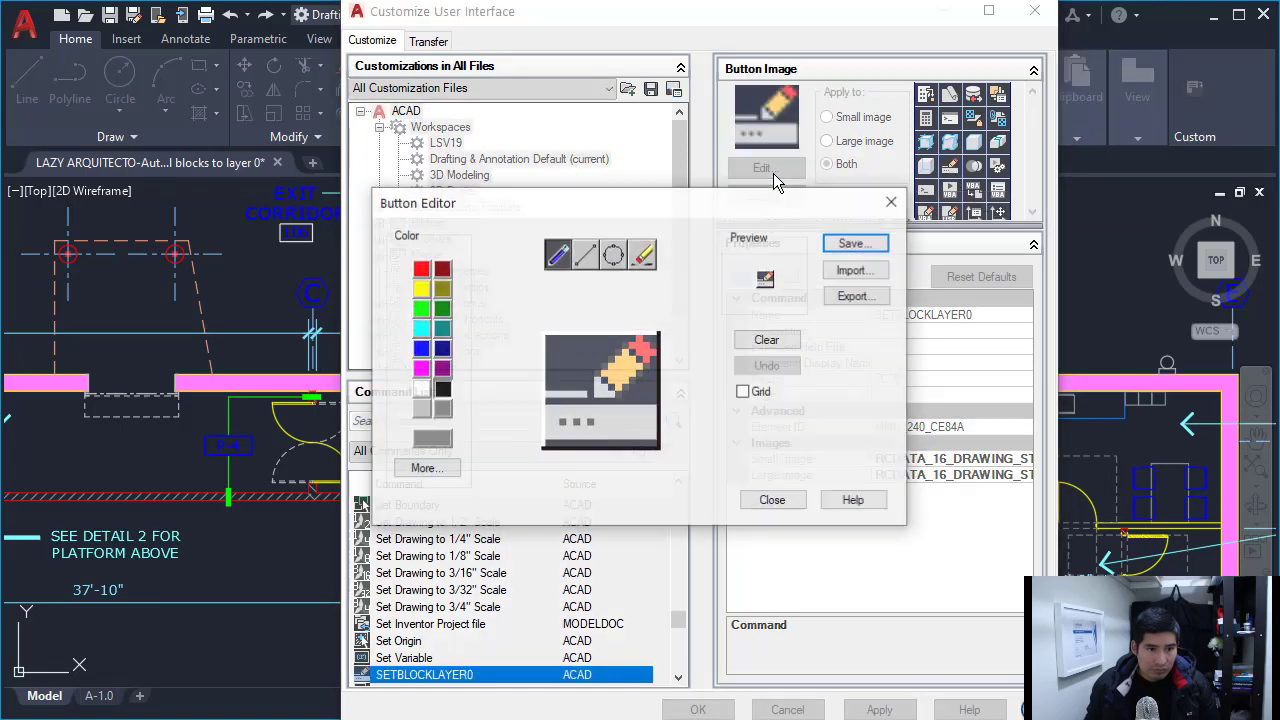
{"action": "left_click", "coordinate": [420, 269]}
{"action": "mouse_move", "coordinate": [586, 381]}
{"action": "left_mouse_down"}
{"action": "mouse_move", "coordinate": [554, 386]}
{"action": "mouse_move", "coordinate": [554, 442]}
{"action": "mouse_move", "coordinate": [592, 423]}
{"action": "mouse_move", "coordinate": [553, 446]}
{"action": "left_mouse_up"}
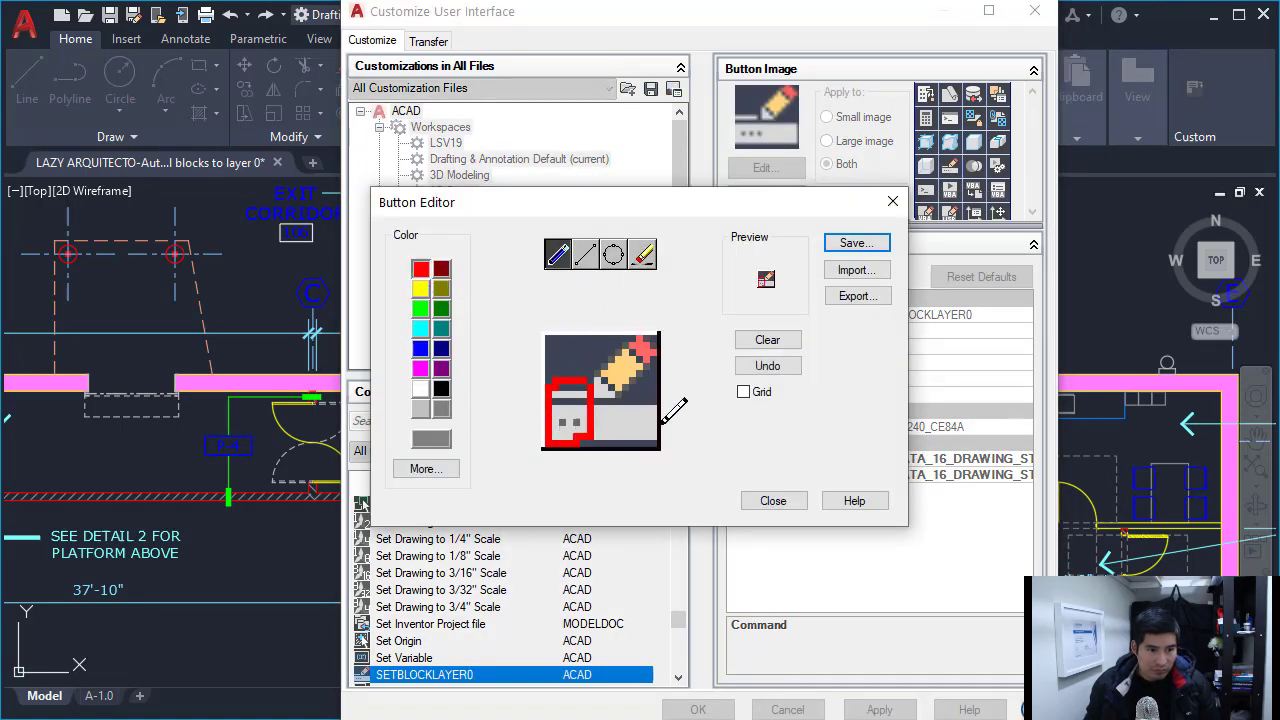
{"action": "left_click", "coordinate": [743, 392]}
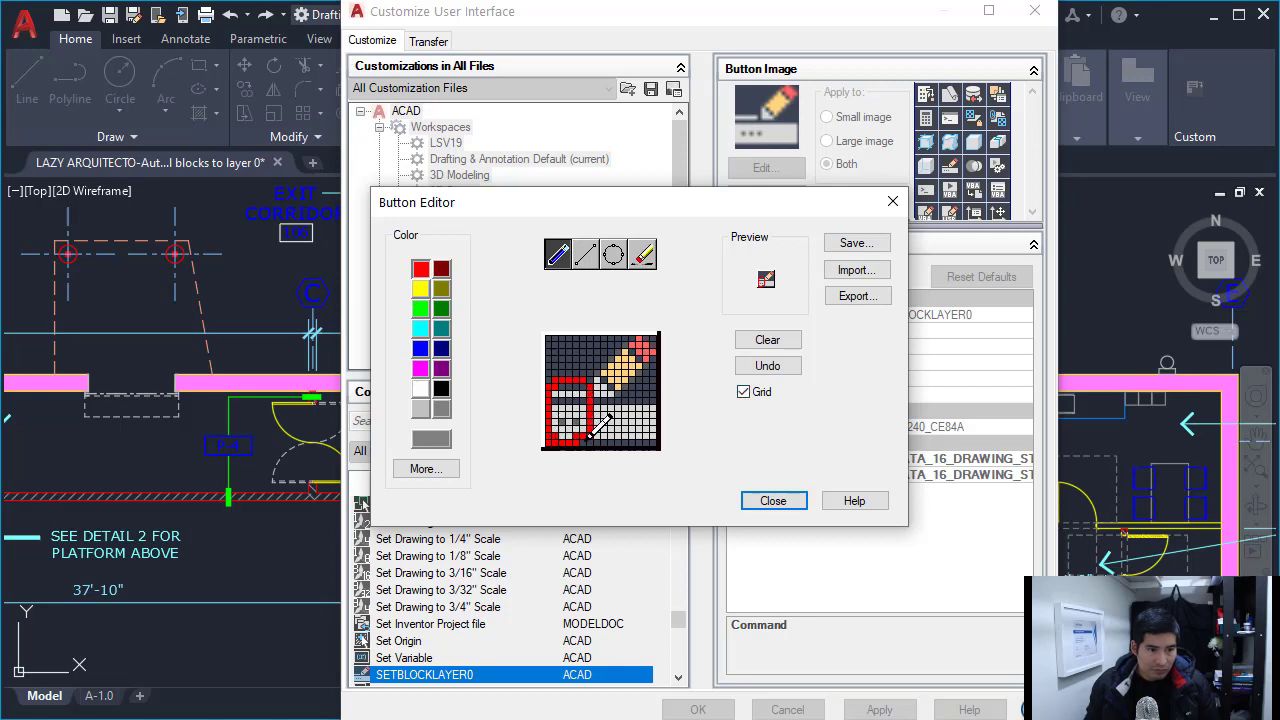
{"action": "mouse_move", "coordinate": [566, 405]}
{"action": "left_mouse_down"}
{"action": "mouse_move", "coordinate": [558, 436]}
{"action": "mouse_move", "coordinate": [562, 395]}
{"action": "mouse_move", "coordinate": [596, 381]}
{"action": "mouse_move", "coordinate": [566, 436]}
{"action": "left_mouse_up"}
{"action": "left_click", "coordinate": [868, 247]}
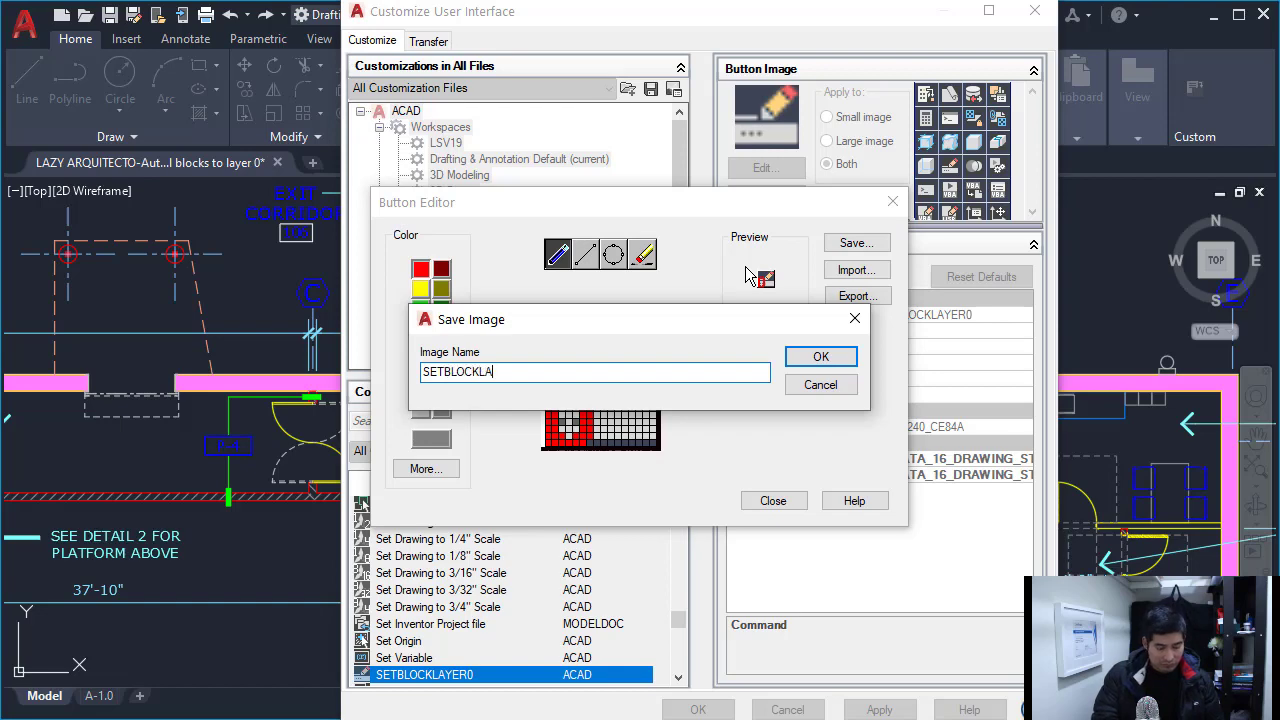
Save the icon as SETBLOCKLAYER0 and set the macro to ^C^C_NCOPY;\;;;-LAYMRG;L;;N;0;Y;_ERASE;L;;, then apply.
{"action": "type", "text": "SETBLOCKLAYER0"}
{"action": "left_click", "coordinate": [820, 357]}
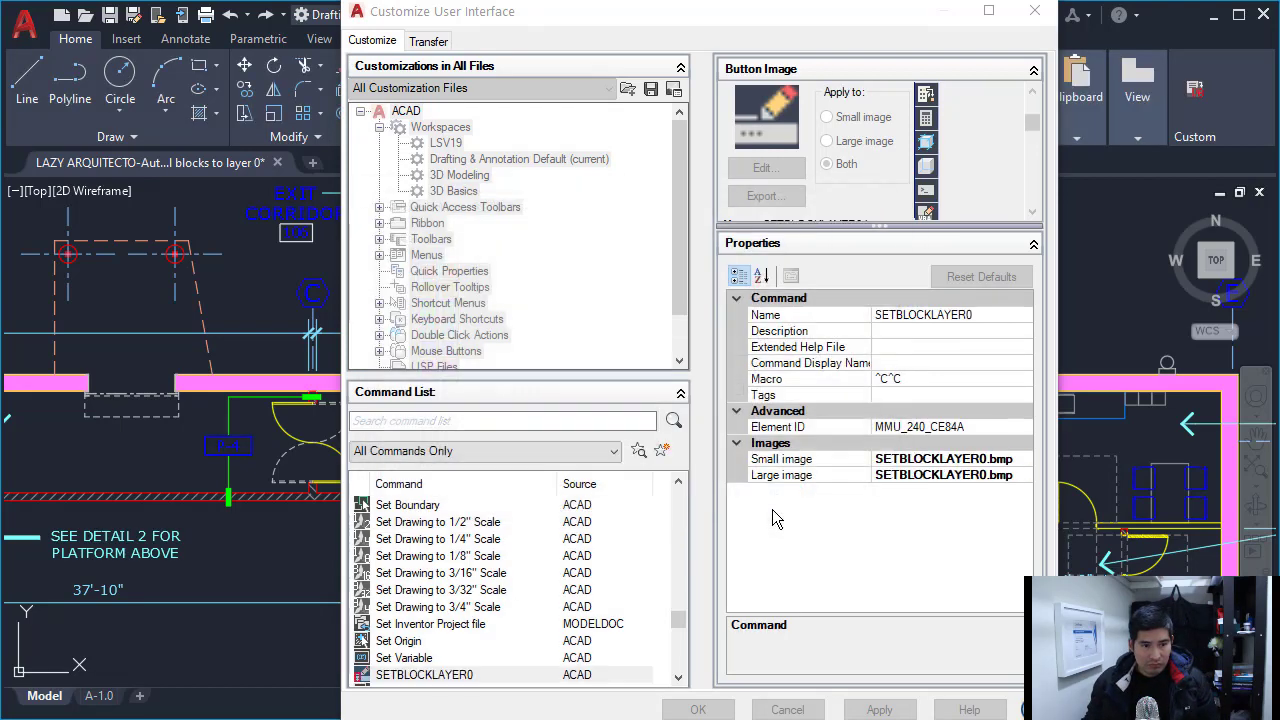
{"action": "left_click", "coordinate": [900, 379]}
{"action": "left_click", "coordinate": [1020, 380]}
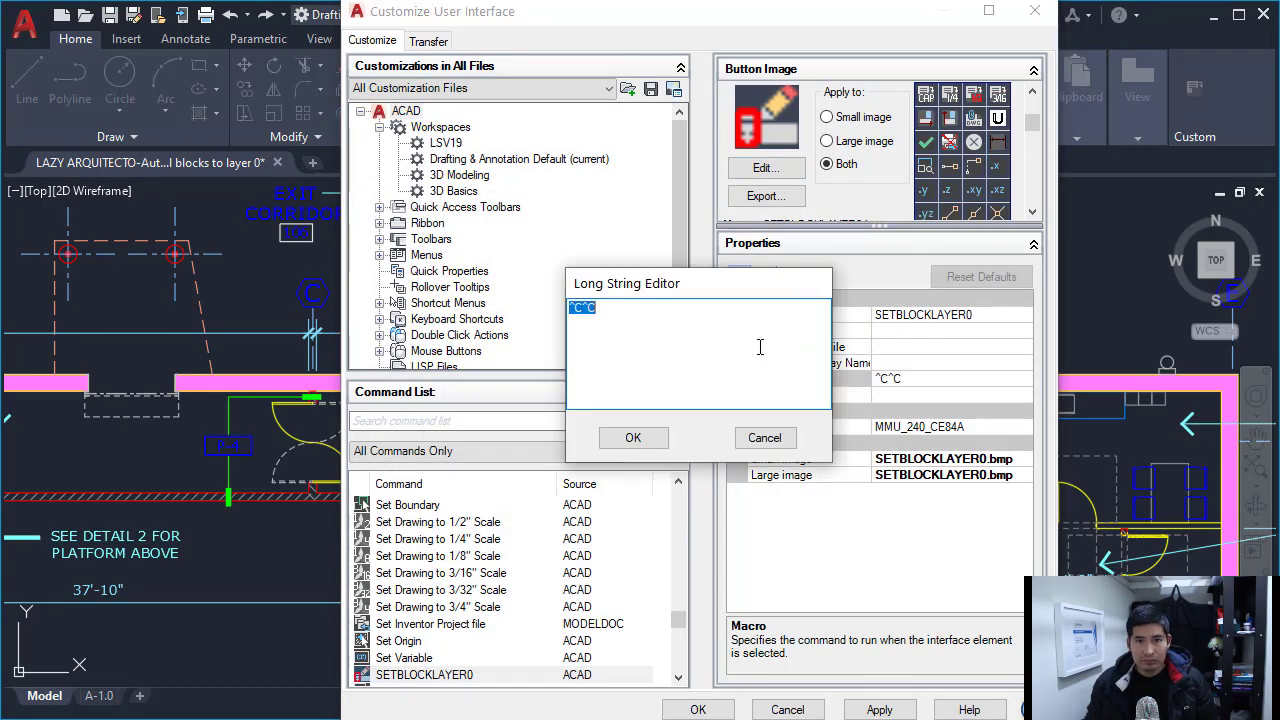
{"action": "left_click", "coordinate": [617, 306]}
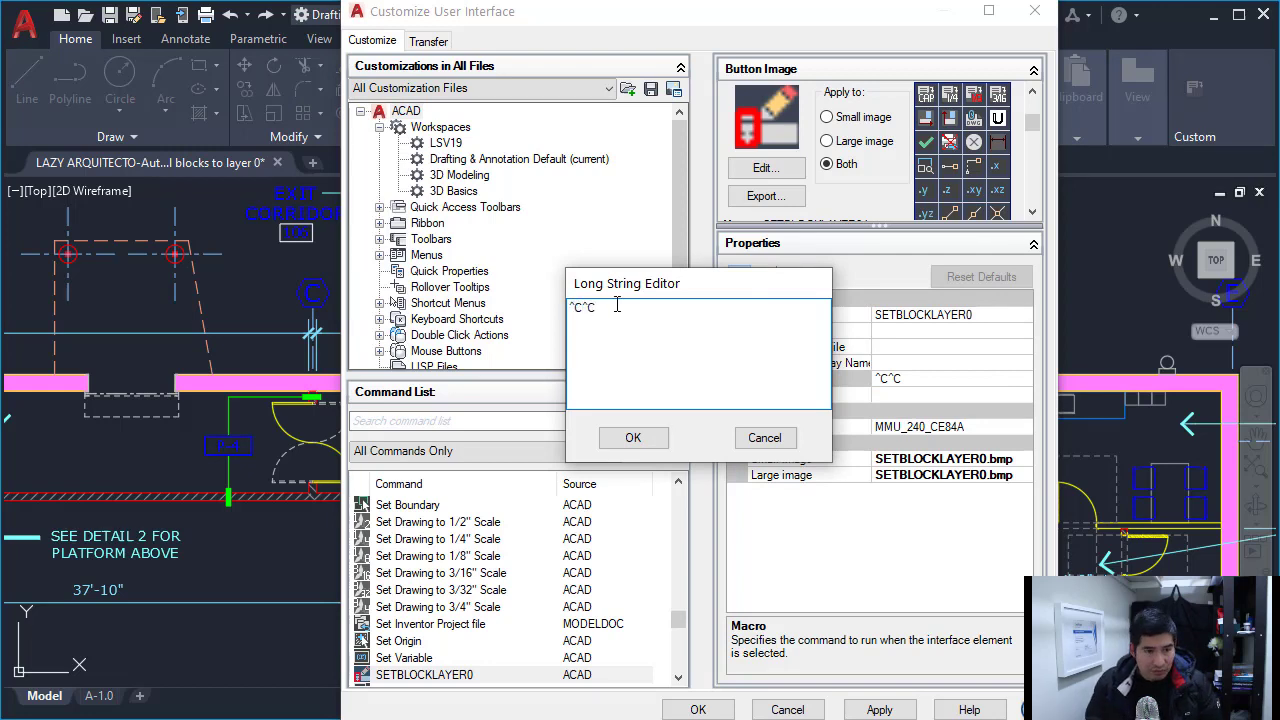
{"action": "type", "text": "_"}
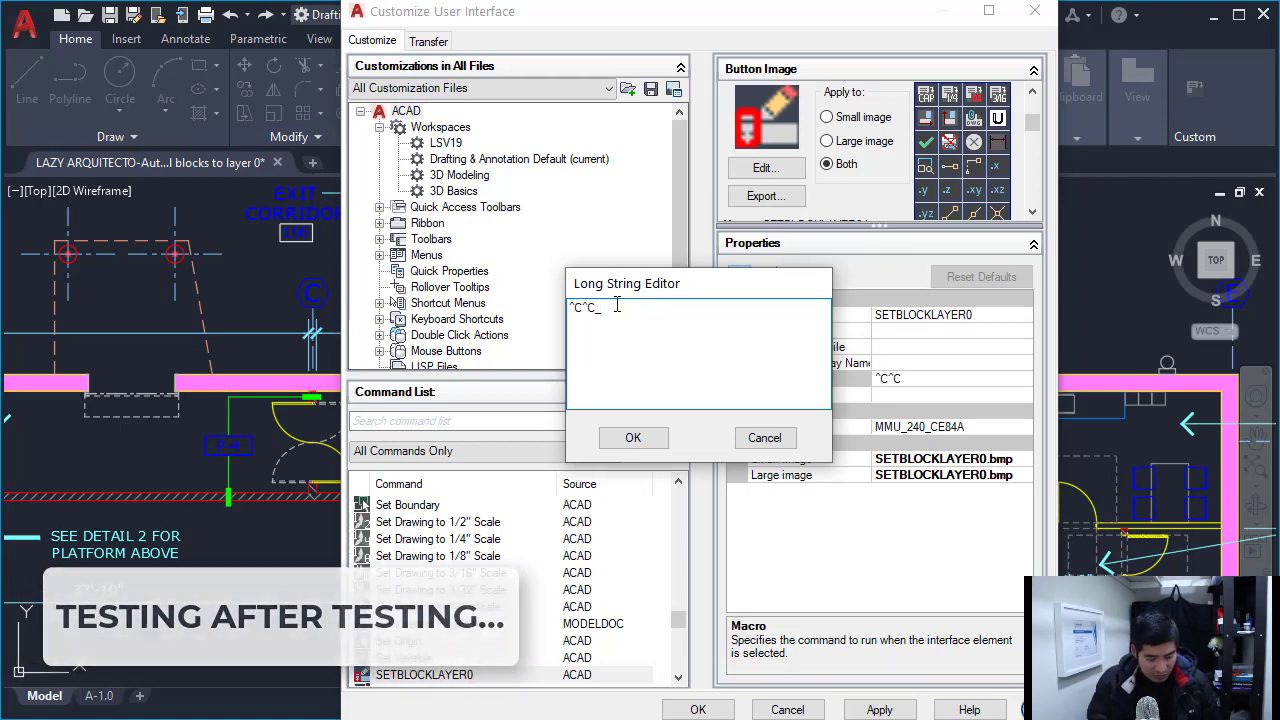
{"action": "type", "text": "NCOPY;\\;;;-LAYM"}
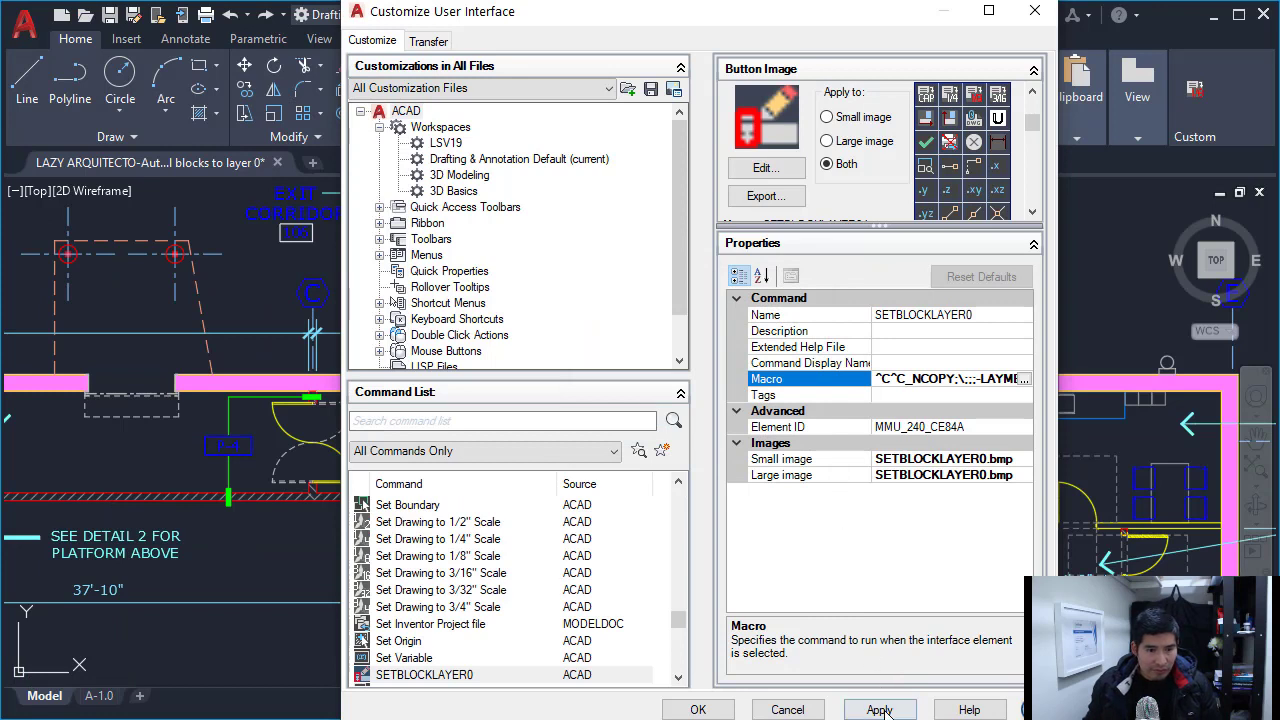
{"action": "left_click", "coordinate": [882, 710]}
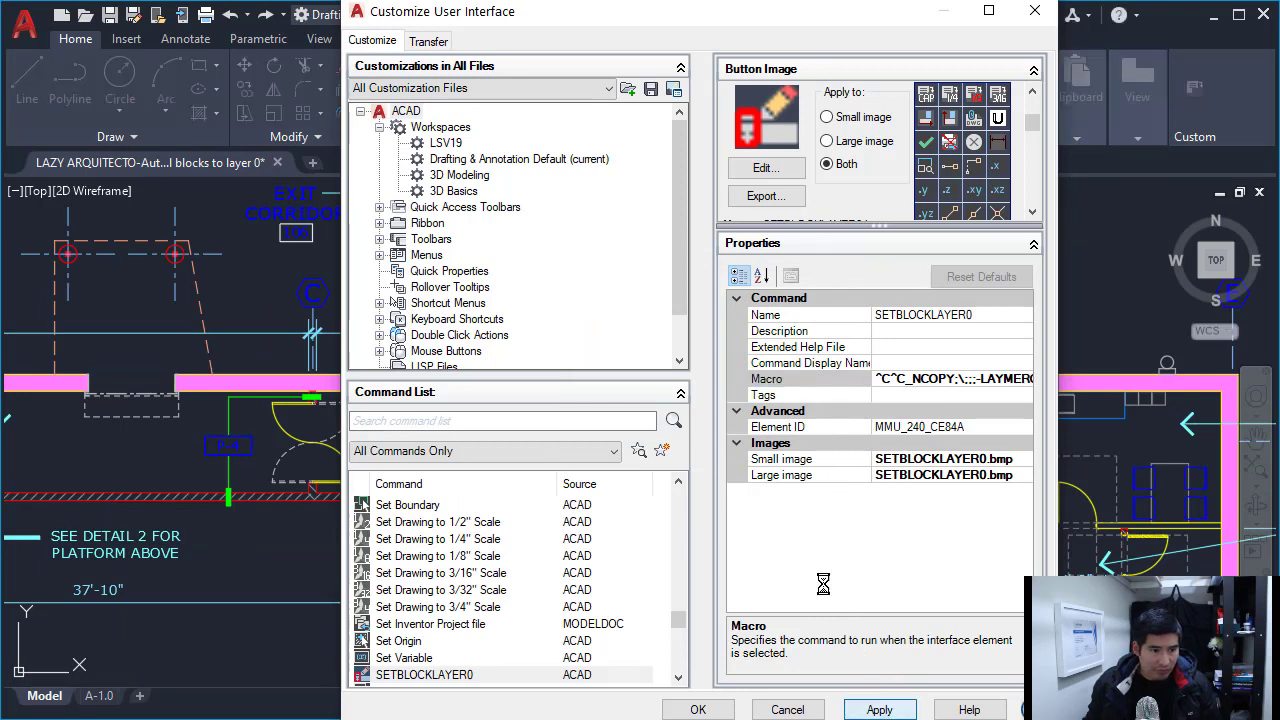
{"action": "left_click", "coordinate": [484, 677]}
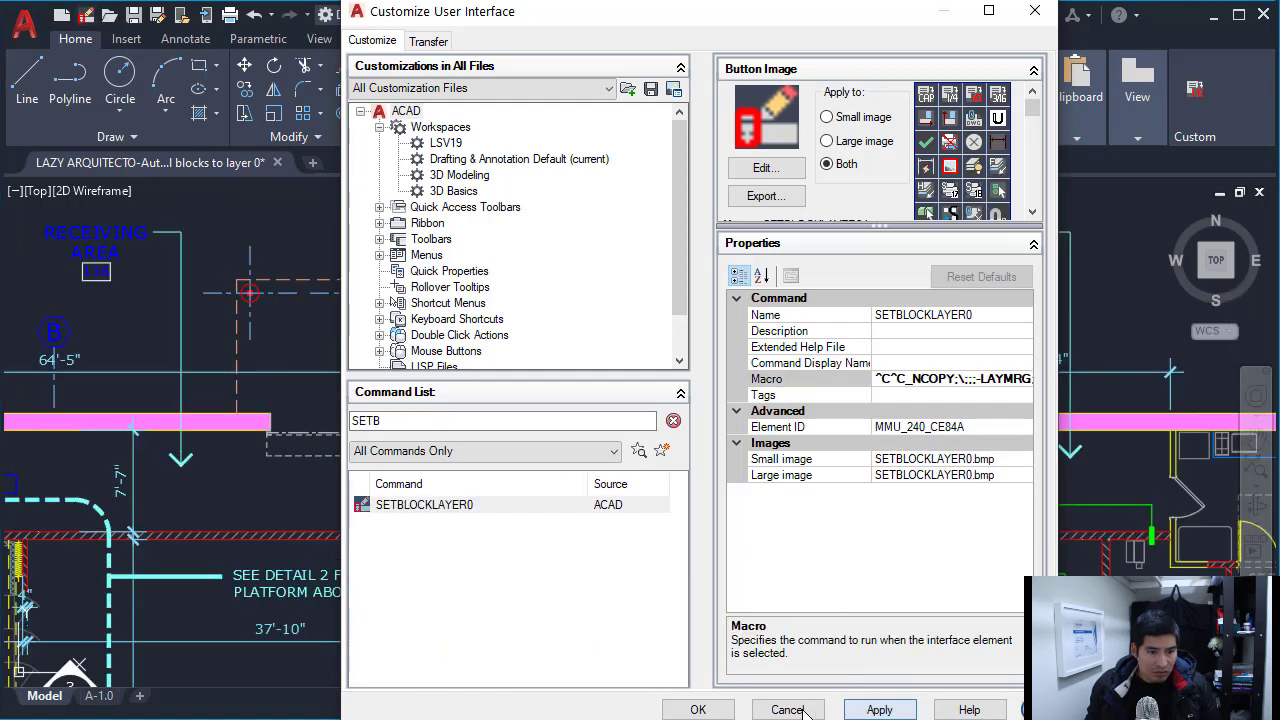
Close CUI, test SETBLOCKLAYER0 on a nested tag, then undo the result.
{"action": "left_click", "coordinate": [698, 709]}
{"action": "scroll", "coordinate": [643, 586], "scroll_direction": "down", "scroll_amount": 3}
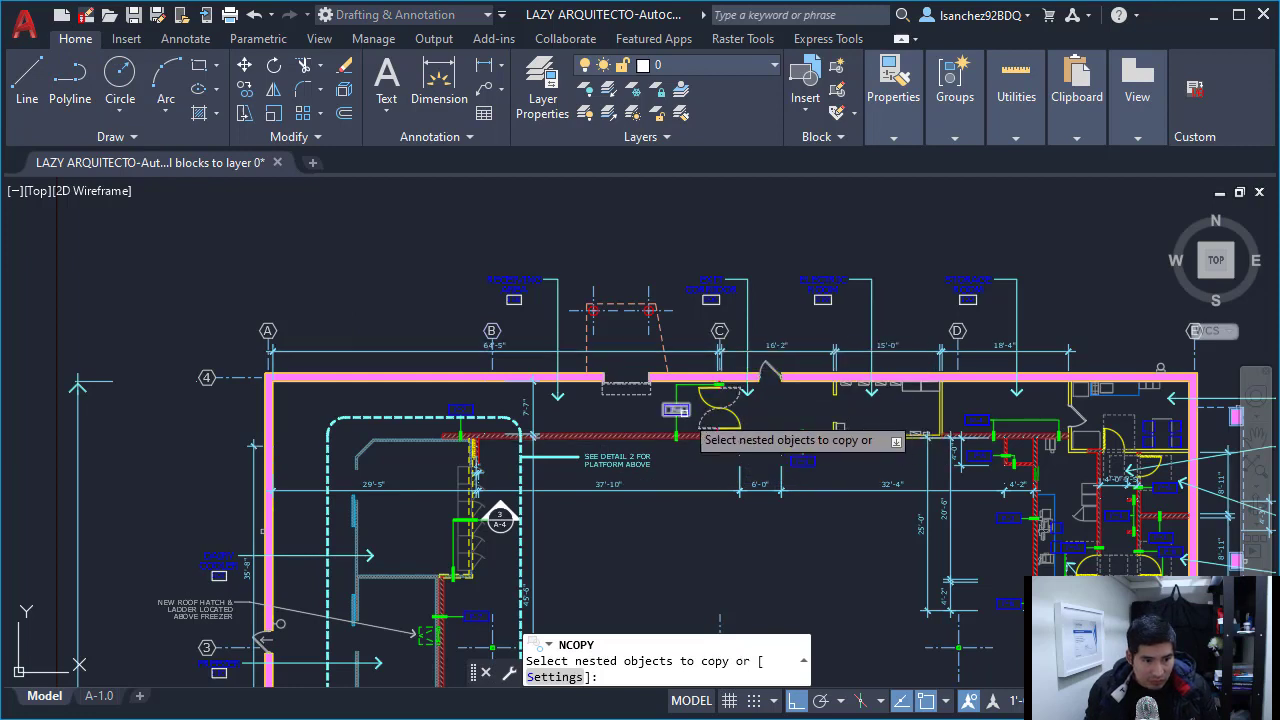
{"action": "left_click", "coordinate": [676, 410]}
{"action": "type", "text": "L"}
{"action": "key", "text": "Return"}
{"action": "key", "text": "Return"}
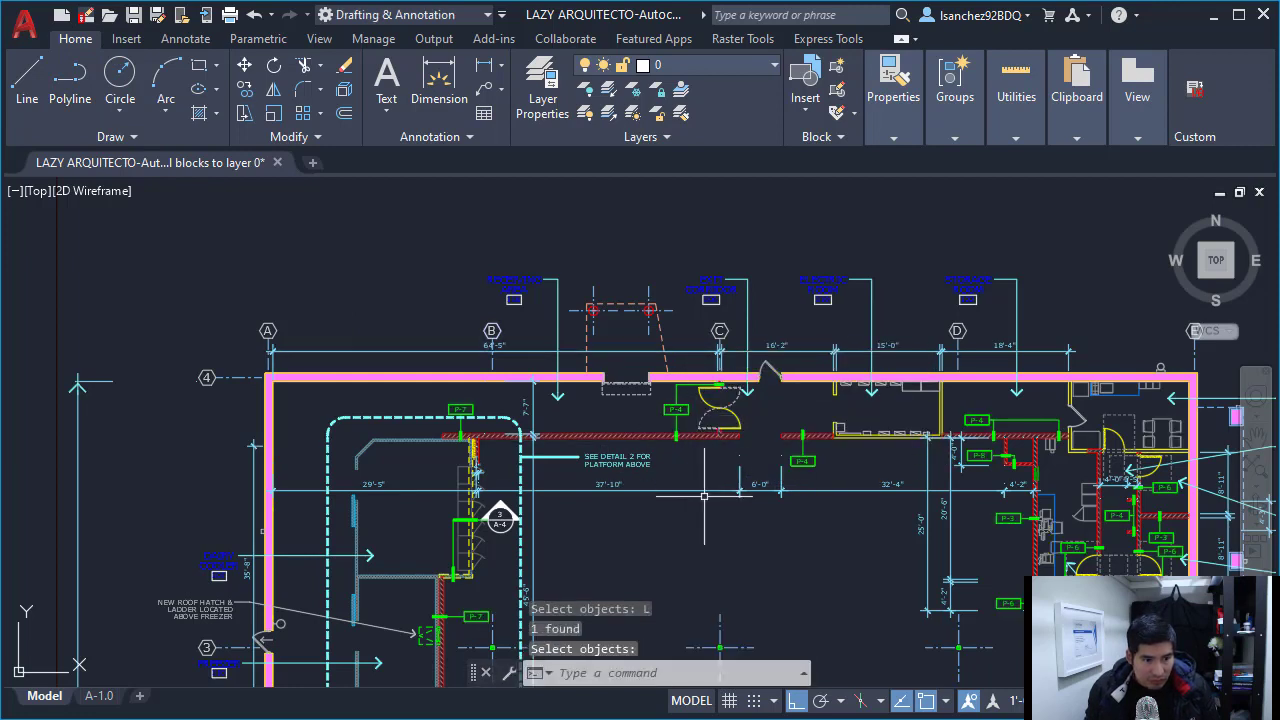
{"action": "key", "text": "ctrl+z"}
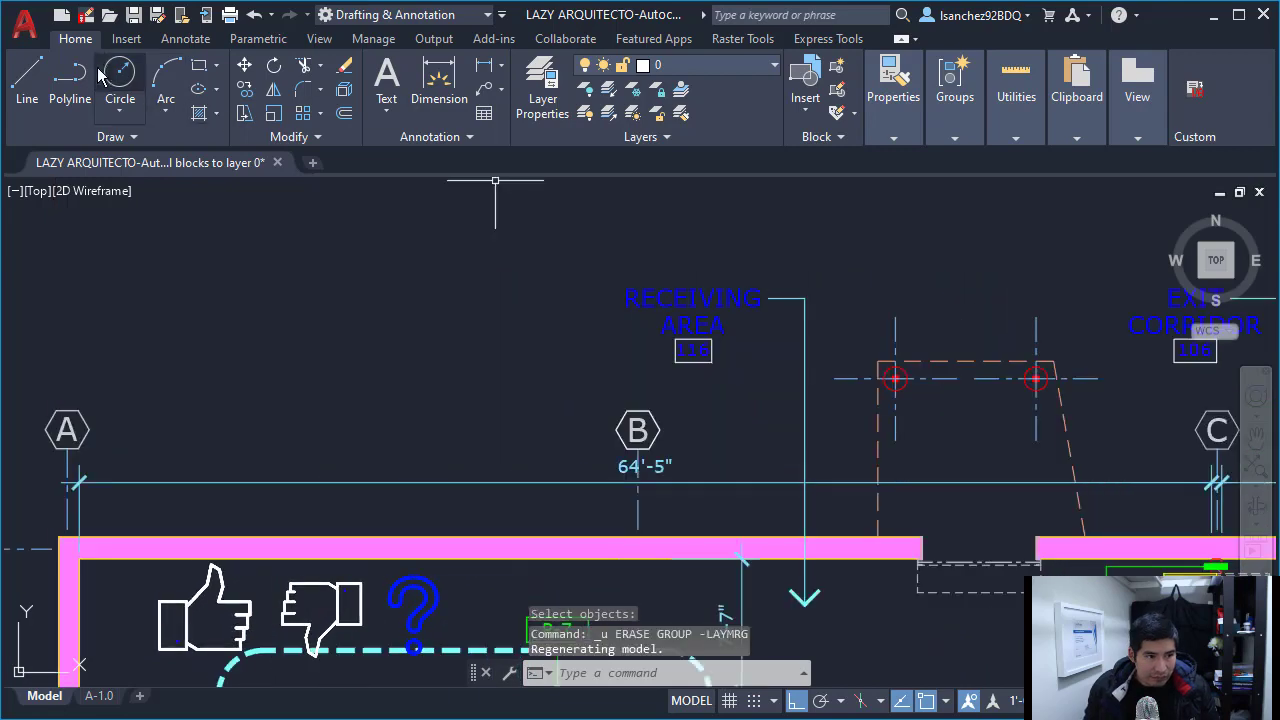
Run SETBLOCKLAYER0 again on grid bubble A.
{"action": "left_click", "coordinate": [88, 15]}
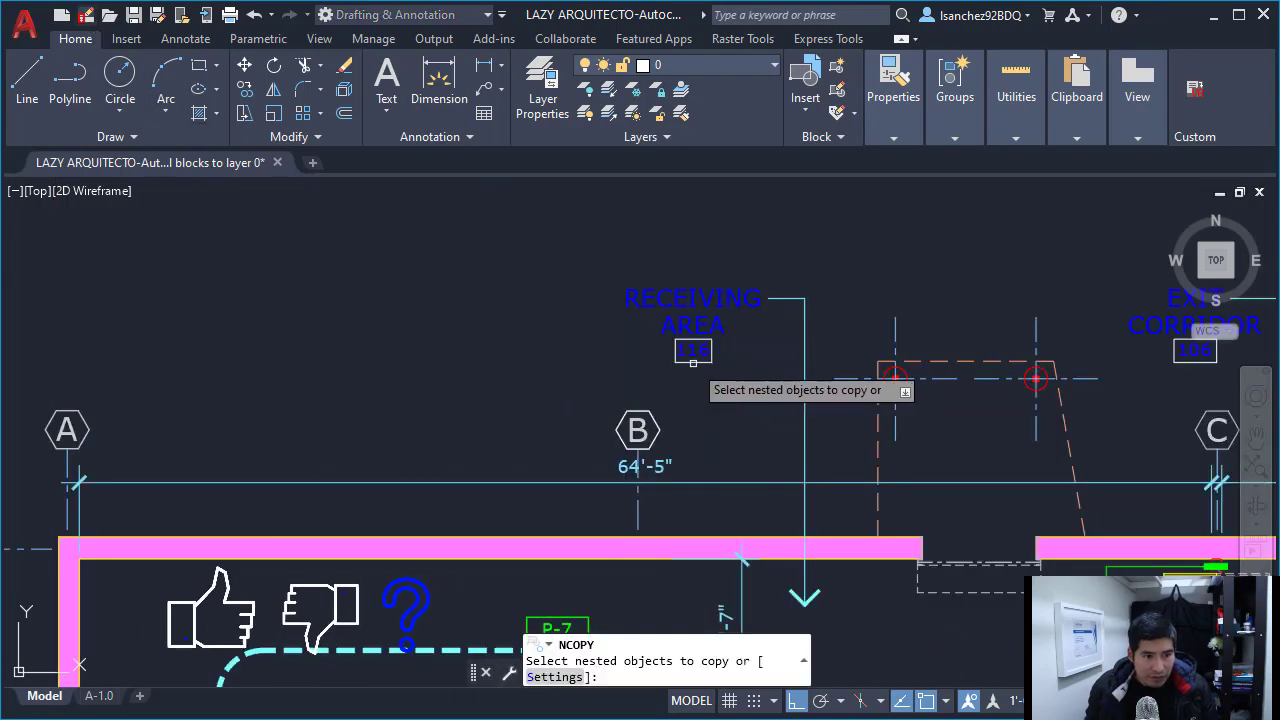
{"action": "key", "text": "Escape"}
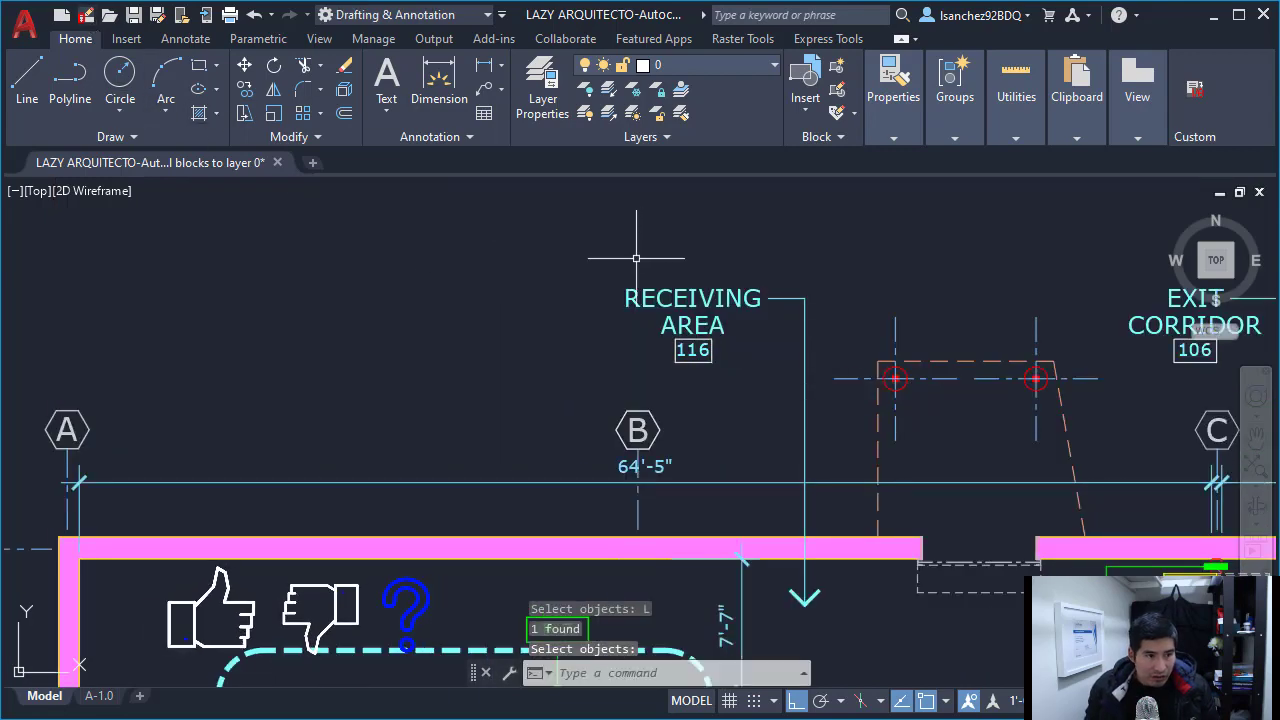
{"action": "middle_click_drag", "start_coordinate": [695, 360], "coordinate": [805, 339]}
{"action": "left_click", "coordinate": [88, 15]}
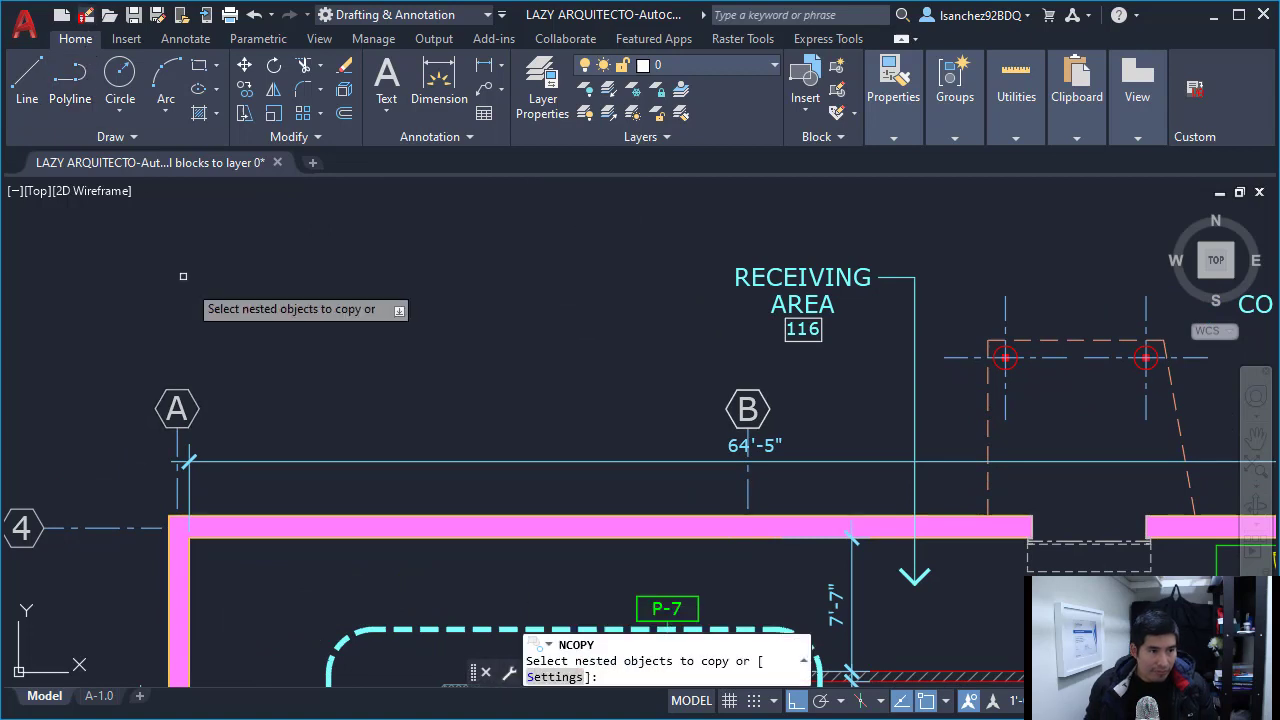
{"action": "left_click", "coordinate": [177, 409]}
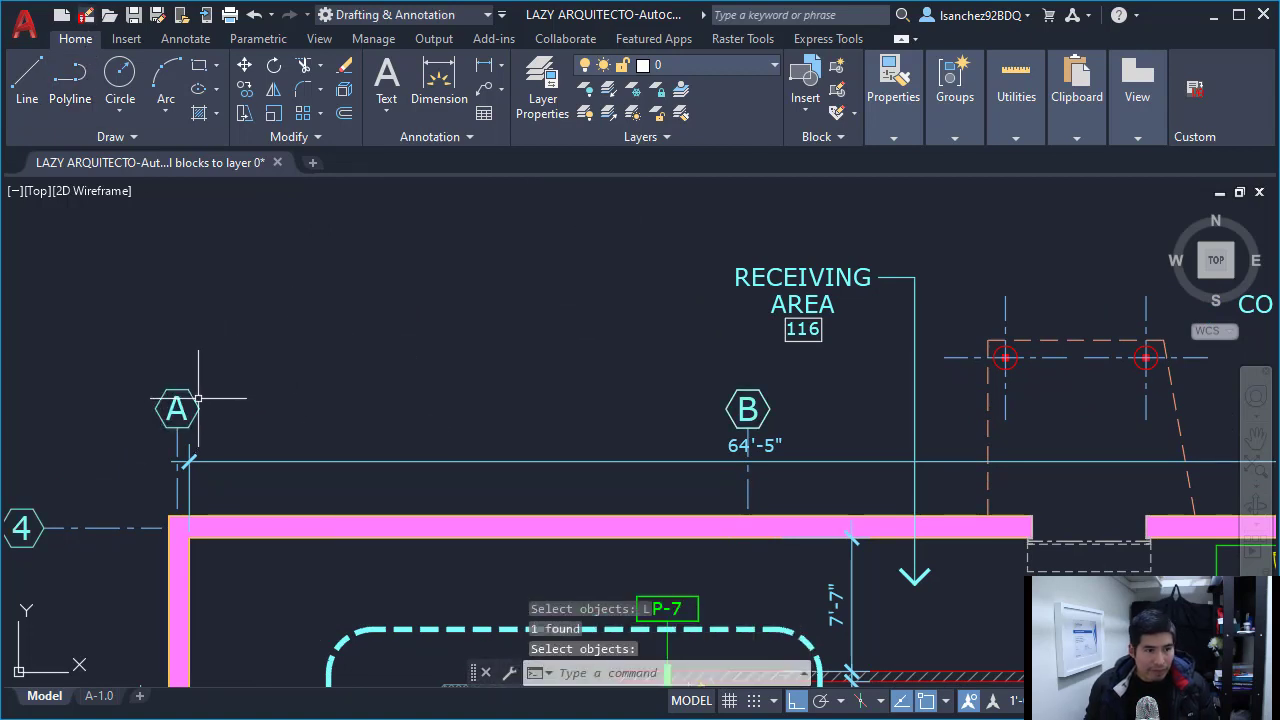
{"action": "key", "text": "Return"}
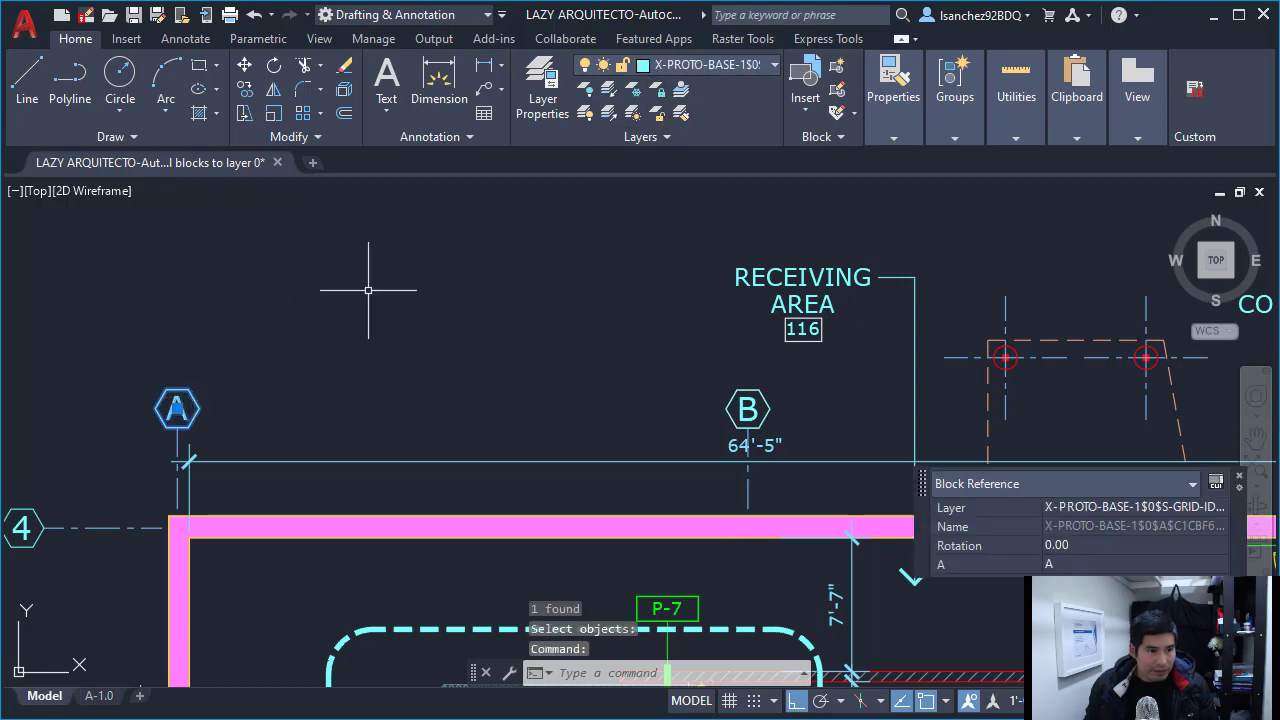
{"action": "key", "text": "Escape"}
Bring the whole floor plan back into view and switch to the A-1.0 layout.
{"action": "scroll", "coordinate": [236, 309], "scroll_direction": "down", "scroll_amount": 4}
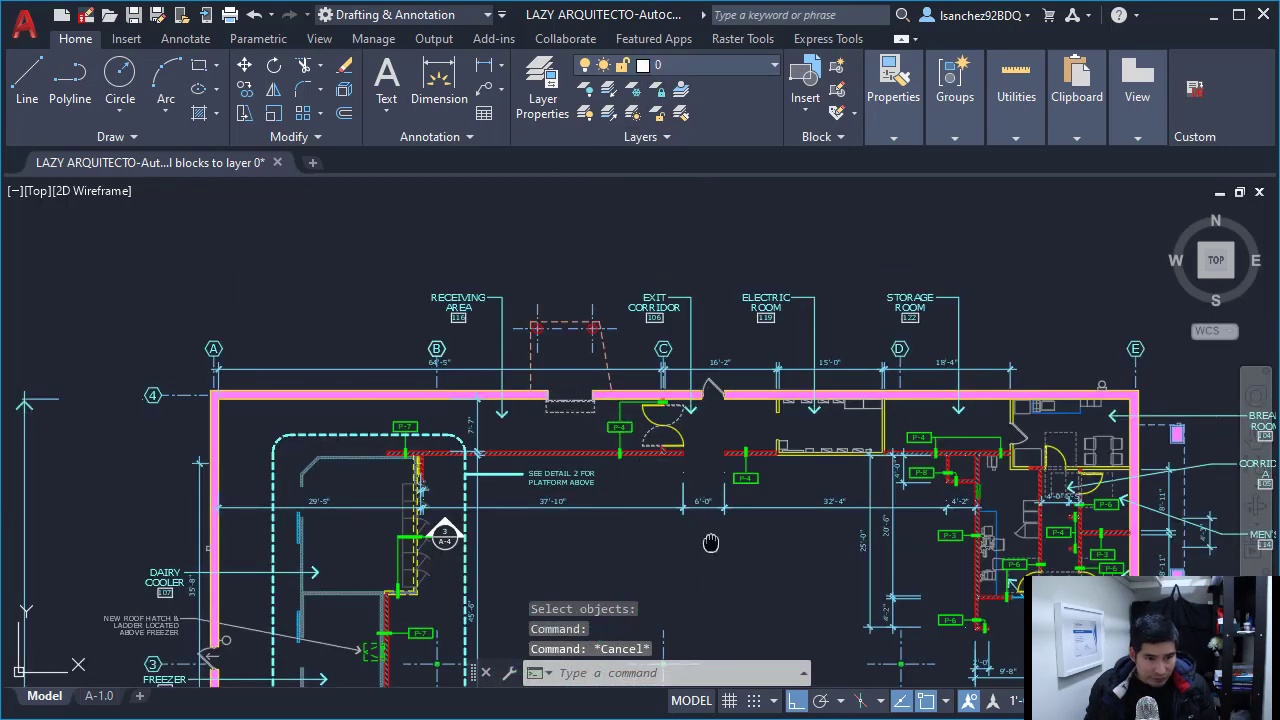
{"action": "middle_click_drag", "start_coordinate": [710, 543], "coordinate": [510, 483]}
{"action": "scroll", "coordinate": [510, 400], "scroll_direction": "down", "scroll_amount": 2}
{"action": "left_click", "coordinate": [98, 695]}
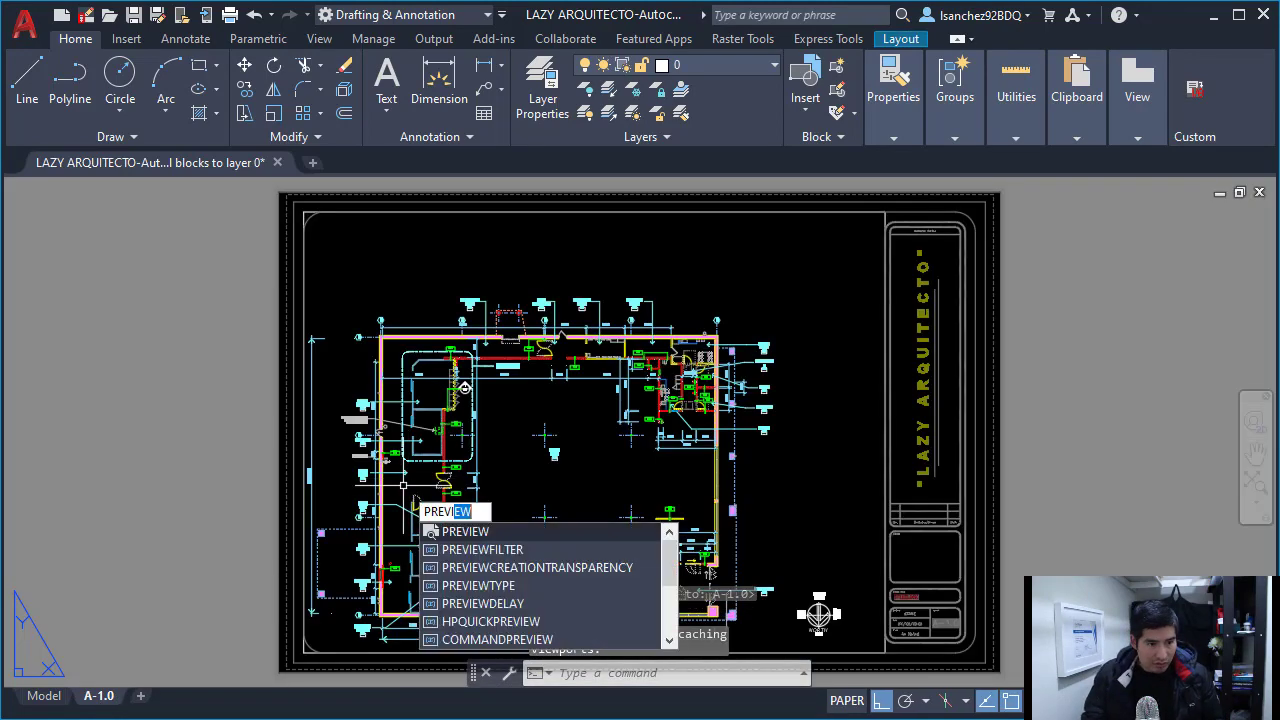
Preview sheet A-1.0 with PREVIEW, checking the walls and room labels.
{"action": "type", "text": "PREVI"}
{"action": "key", "text": "Return"}
{"action": "scroll", "coordinate": [421, 447], "scroll_direction": "up", "scroll_amount": 5}
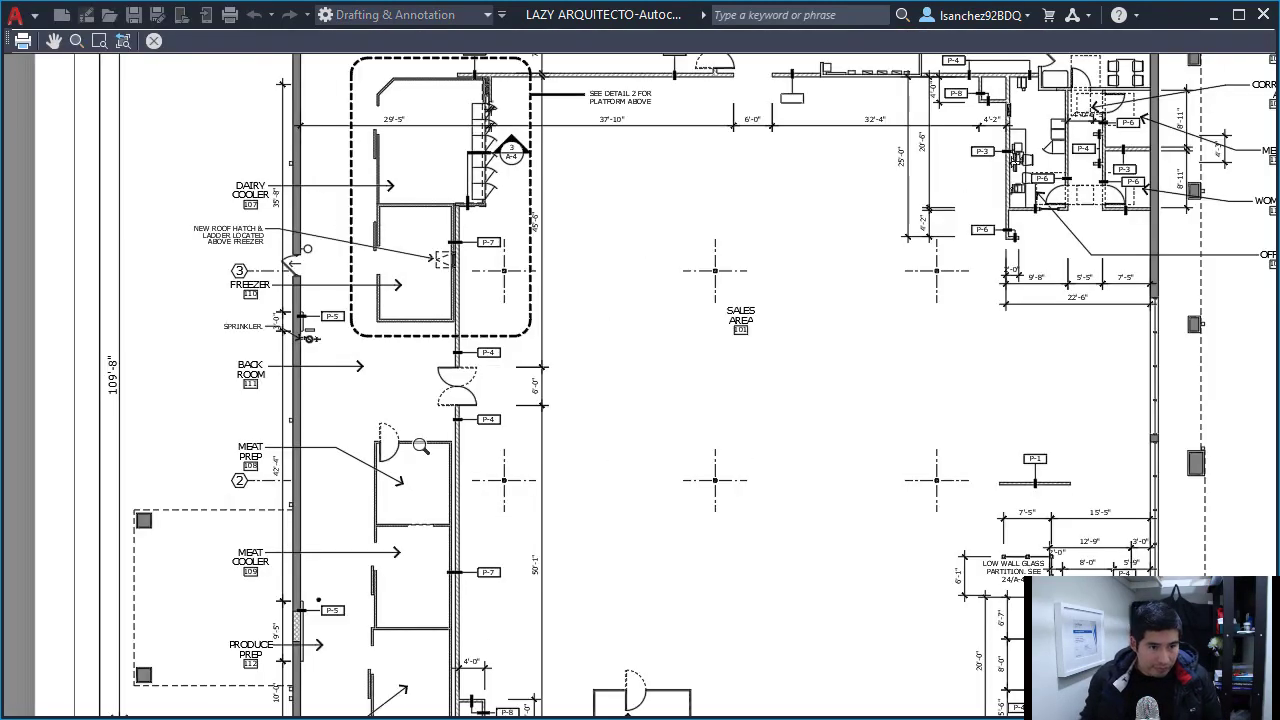
{"action": "middle_click_drag", "start_coordinate": [683, 270], "coordinate": [673, 302]}
{"action": "scroll", "coordinate": [673, 302], "scroll_direction": "down", "scroll_amount": 2}
{"action": "scroll", "coordinate": [972, 131], "scroll_direction": "up", "scroll_amount": 5}
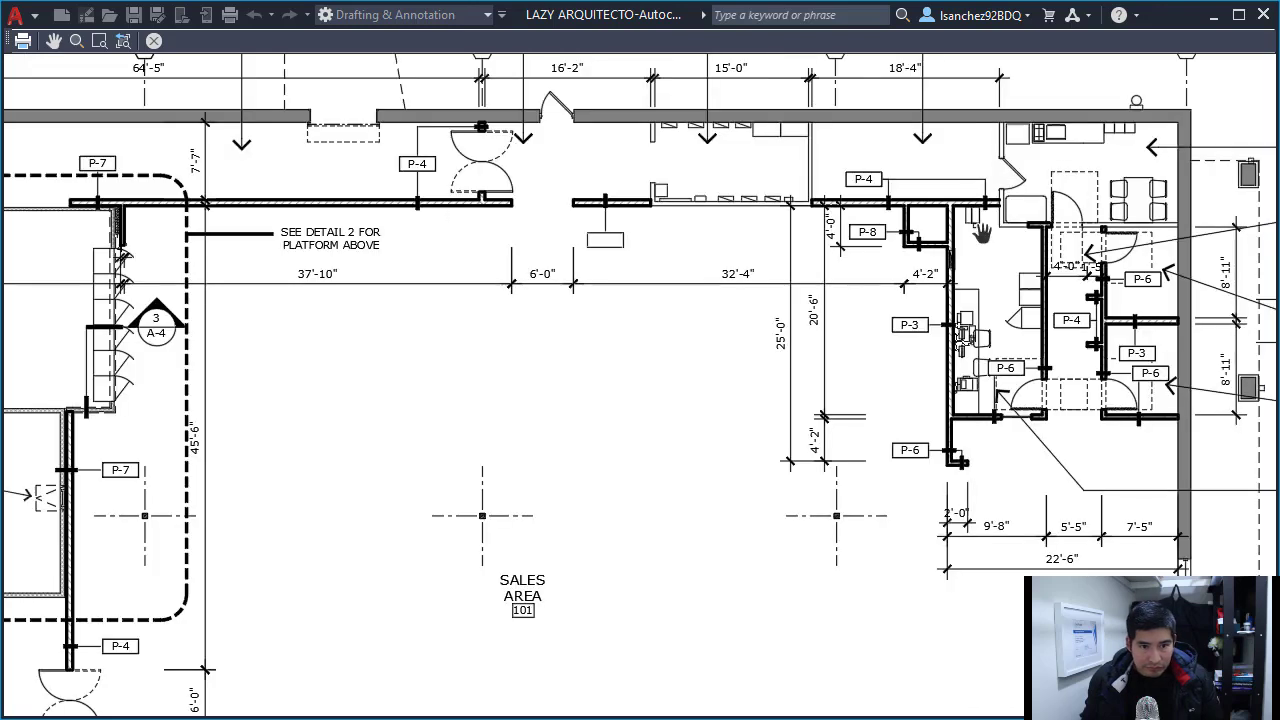
{"action": "scroll", "coordinate": [982, 232], "scroll_direction": "down", "scroll_amount": 1}
{"action": "middle_click_drag", "start_coordinate": [982, 240], "coordinate": [1000, 420]}
{"action": "key", "text": "Escape"}
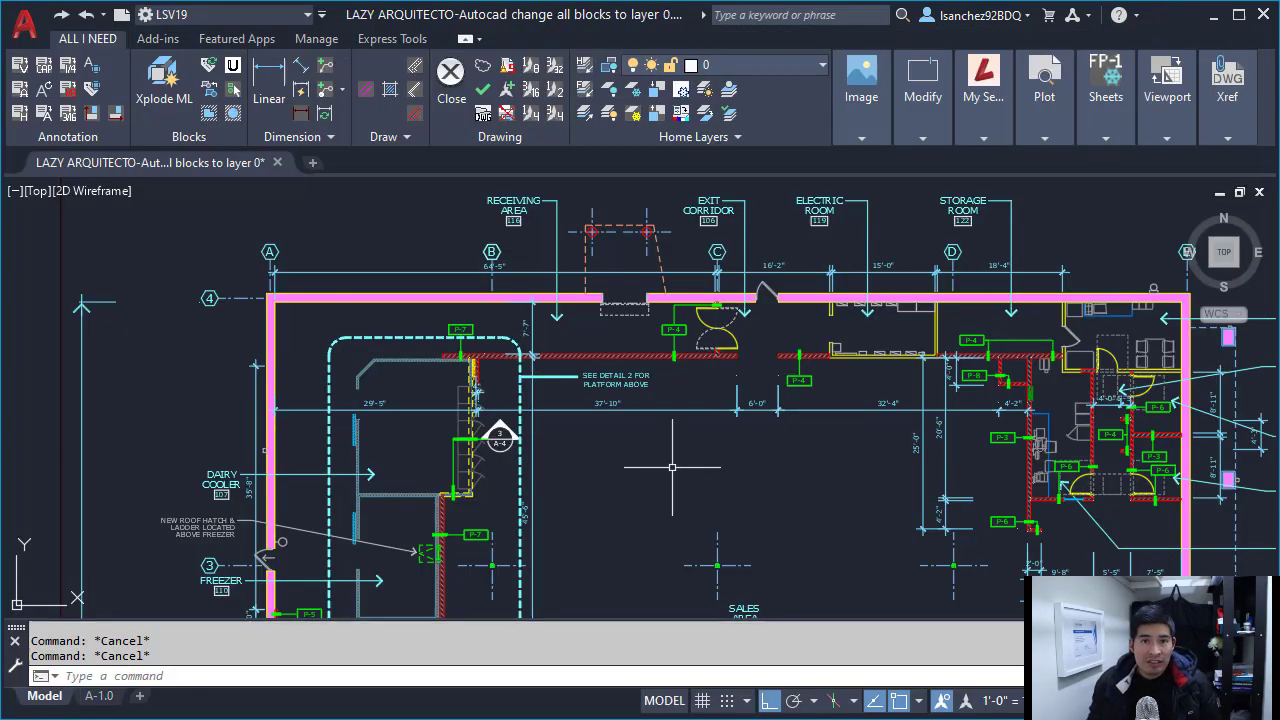
Plot the sheet to PDF and open the result from the DWF and PDF folder in Acrobat.
{"action": "type", "text": "P"}
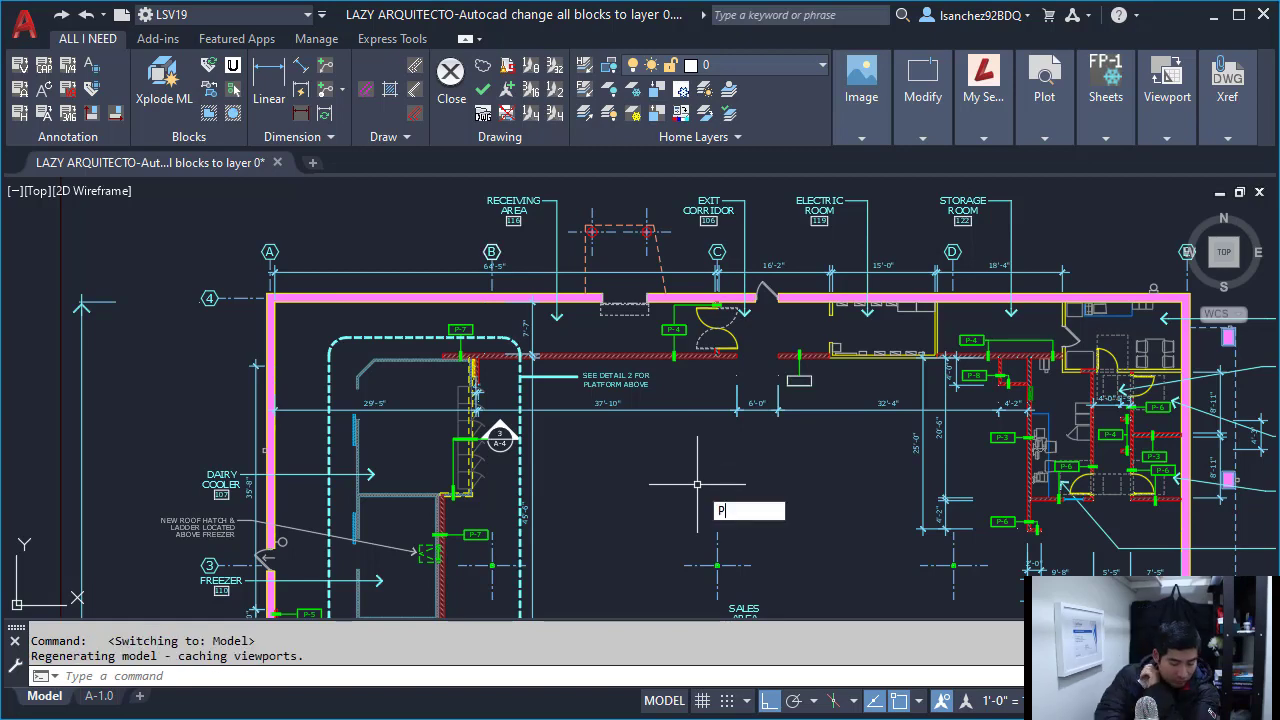
{"action": "type", "text": "DF"}
{"action": "key", "text": "Return"}
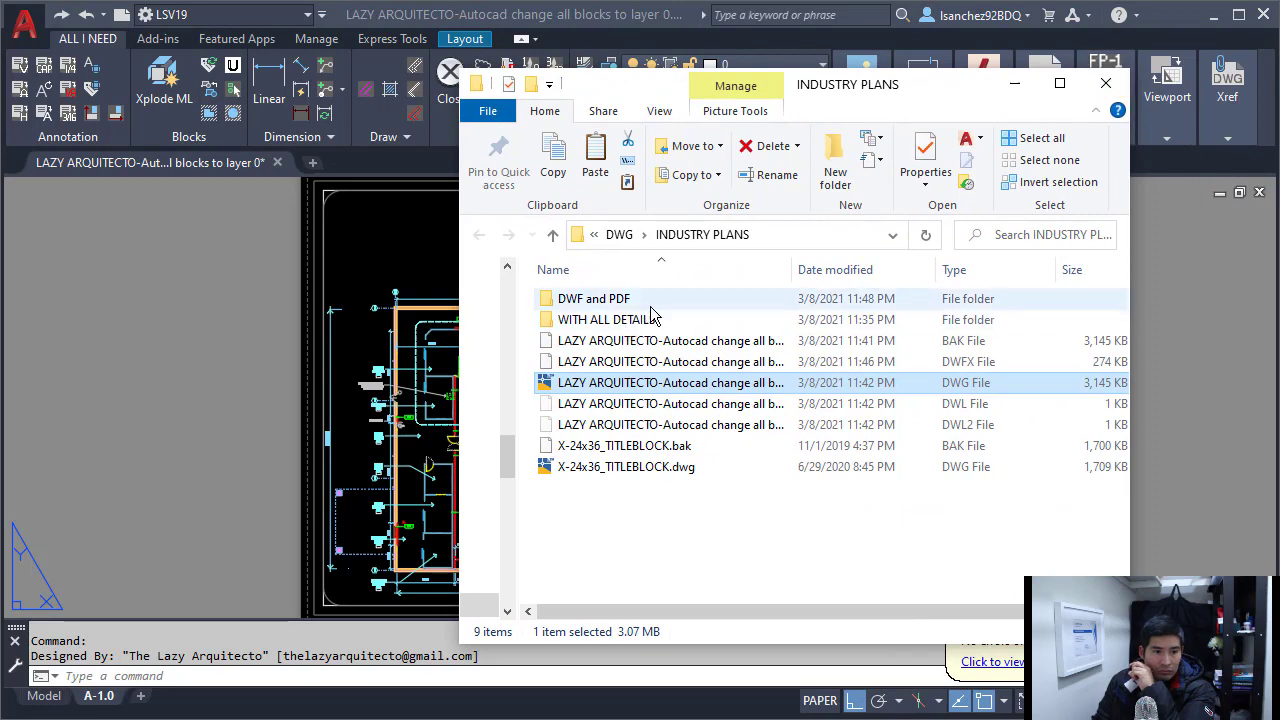
{"action": "double_click", "coordinate": [650, 296]}
{"action": "left_click", "coordinate": [657, 302]}
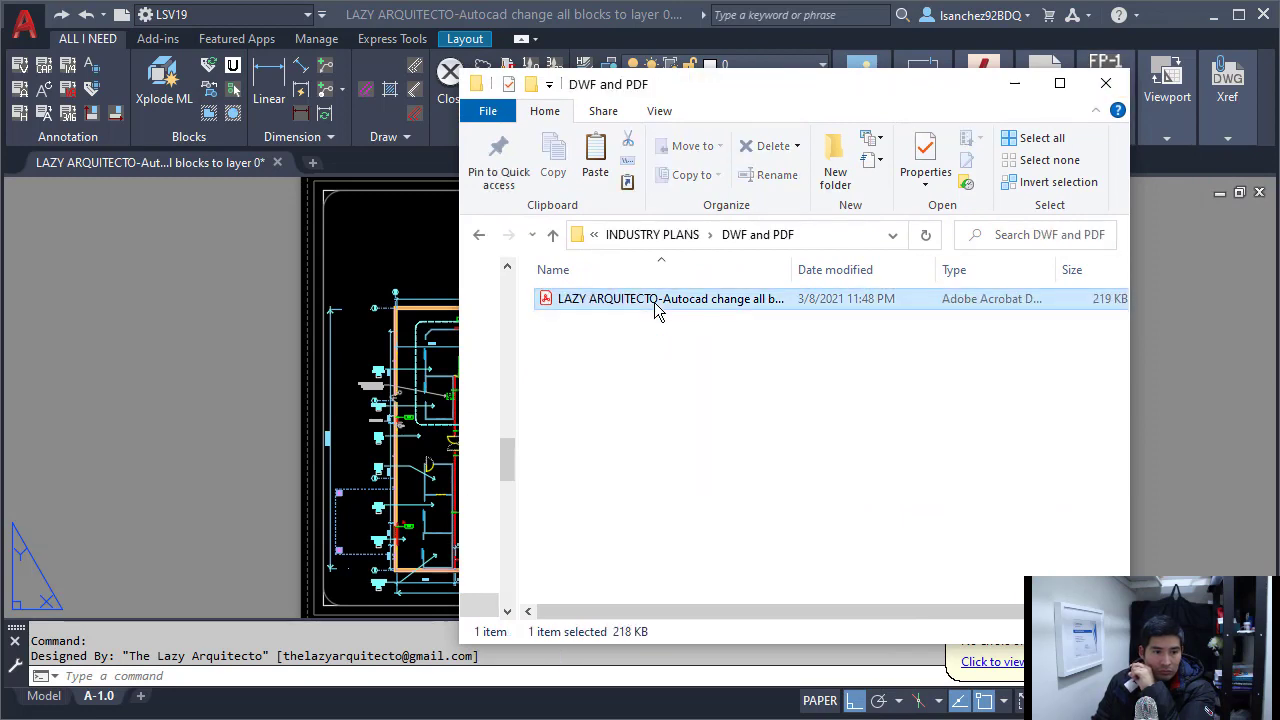
{"action": "double_click", "coordinate": [656, 302]}
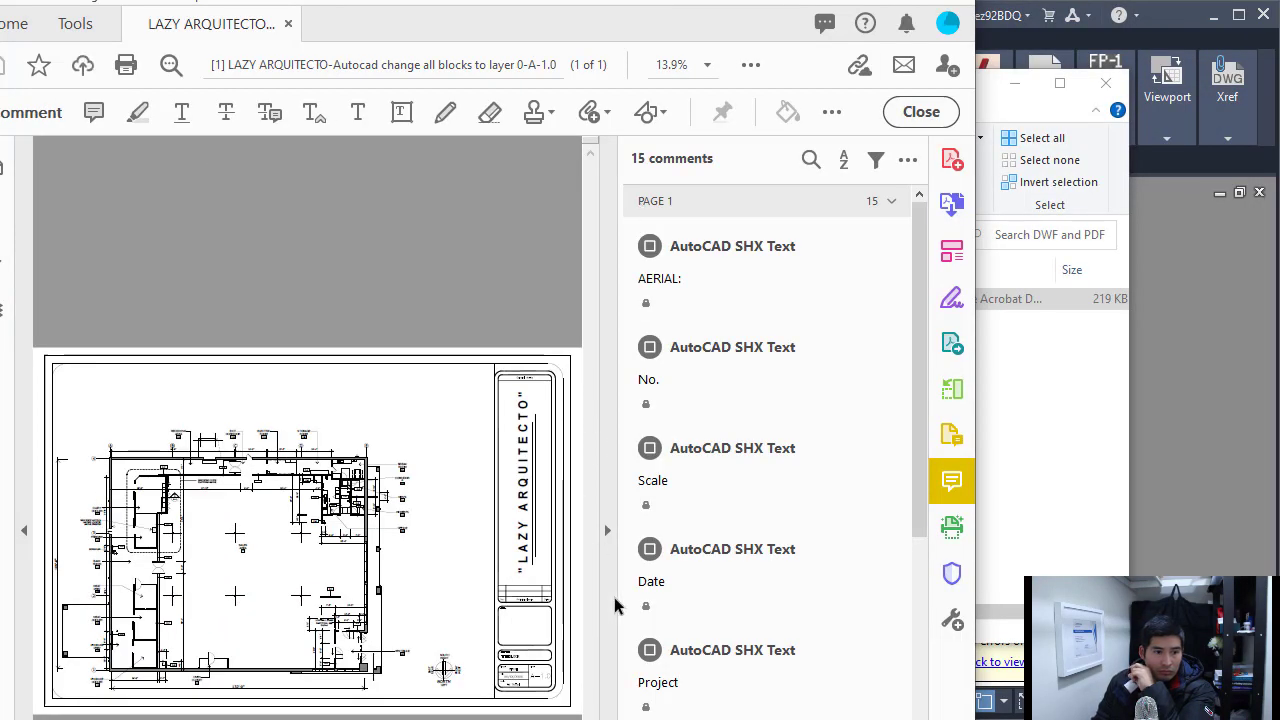
{"action": "left_click", "coordinate": [607, 530]}
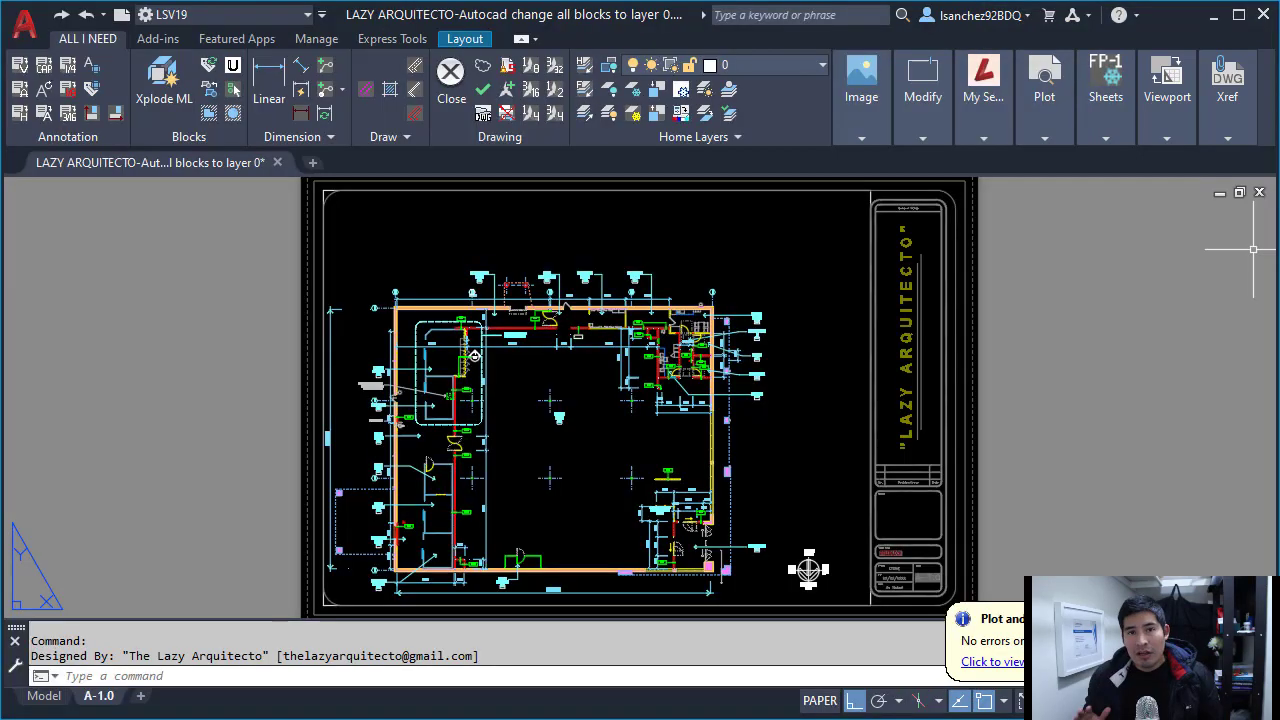